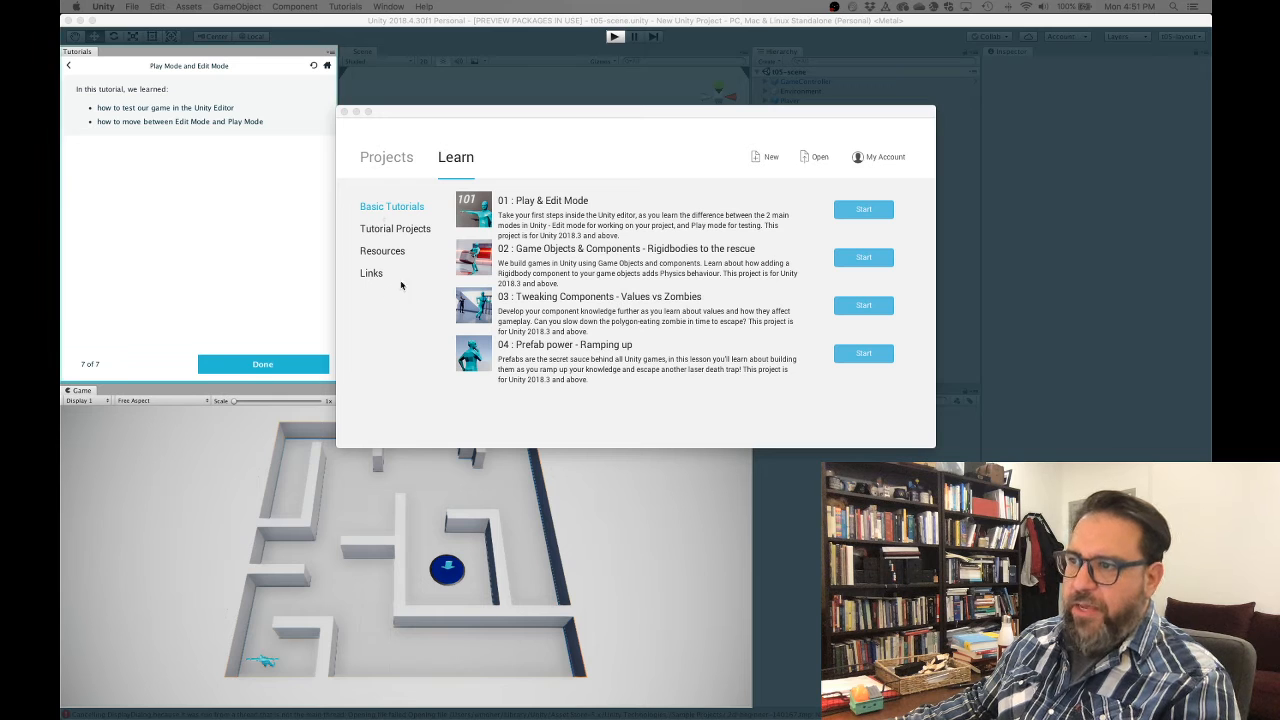
Look through the Tutorial Projects, Resources and Links sections of the Learn page.
left_click(399, 228)
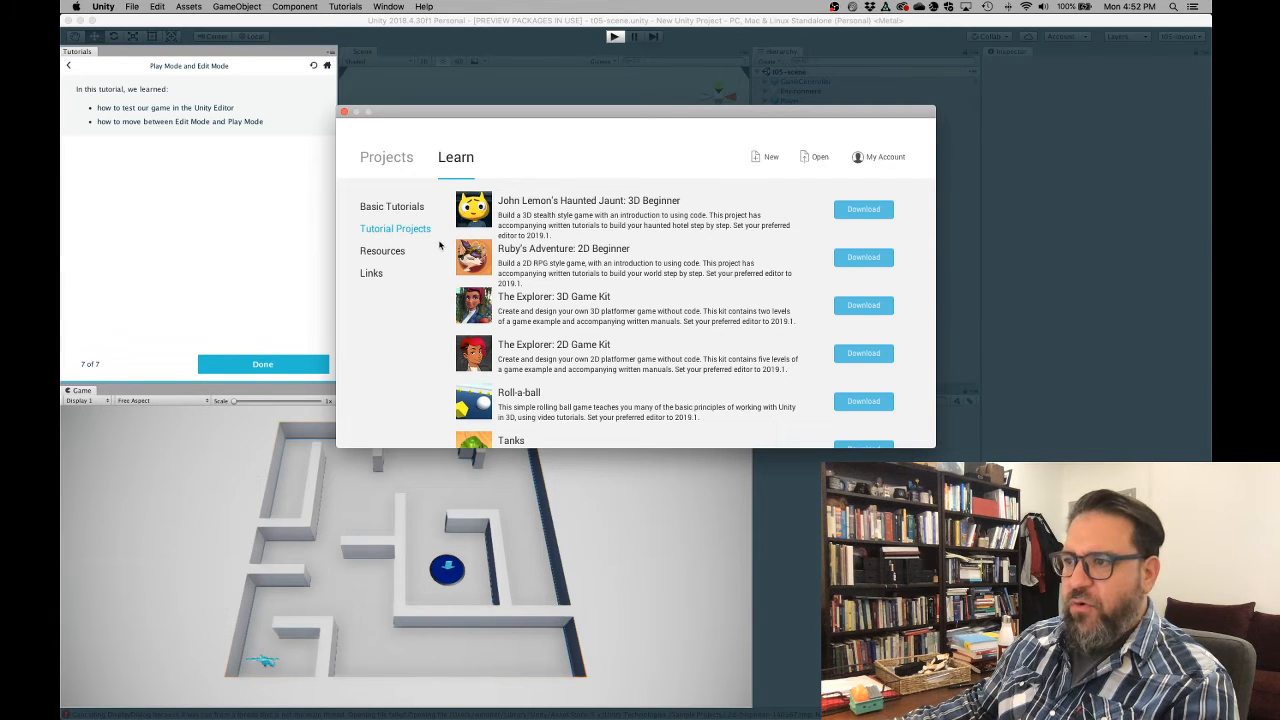
left_click(382, 252)
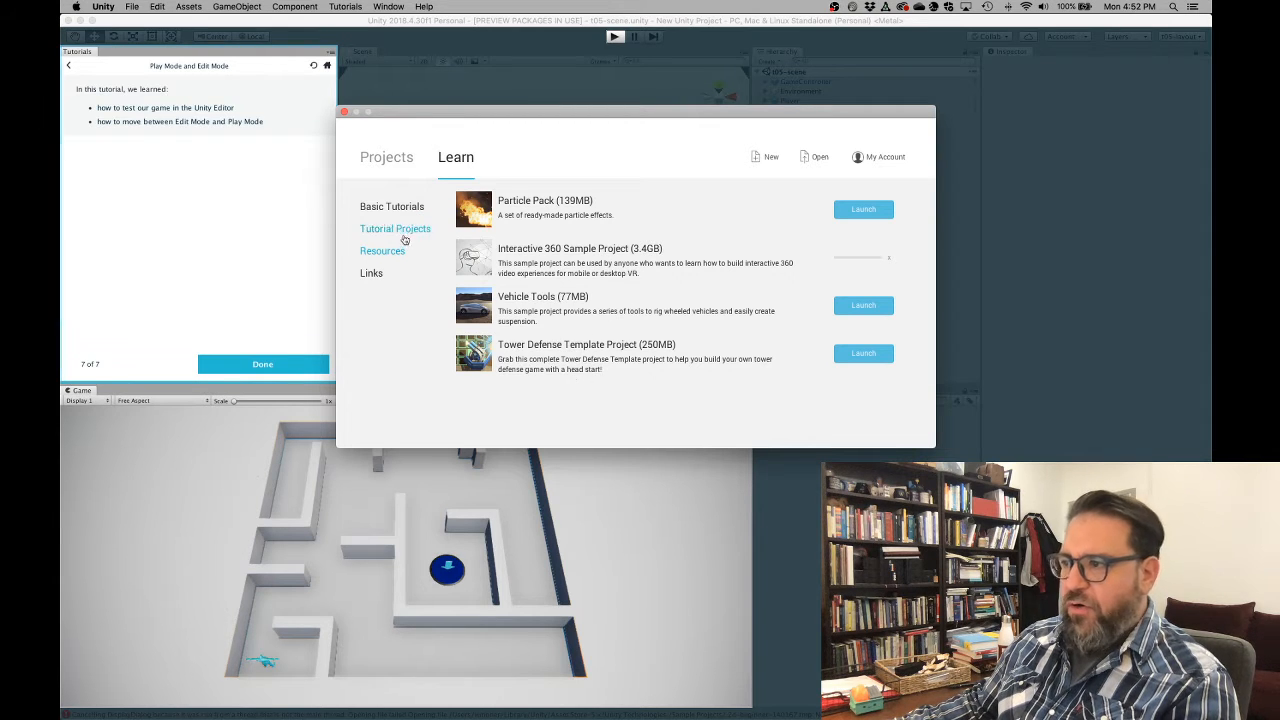
left_click(371, 274)
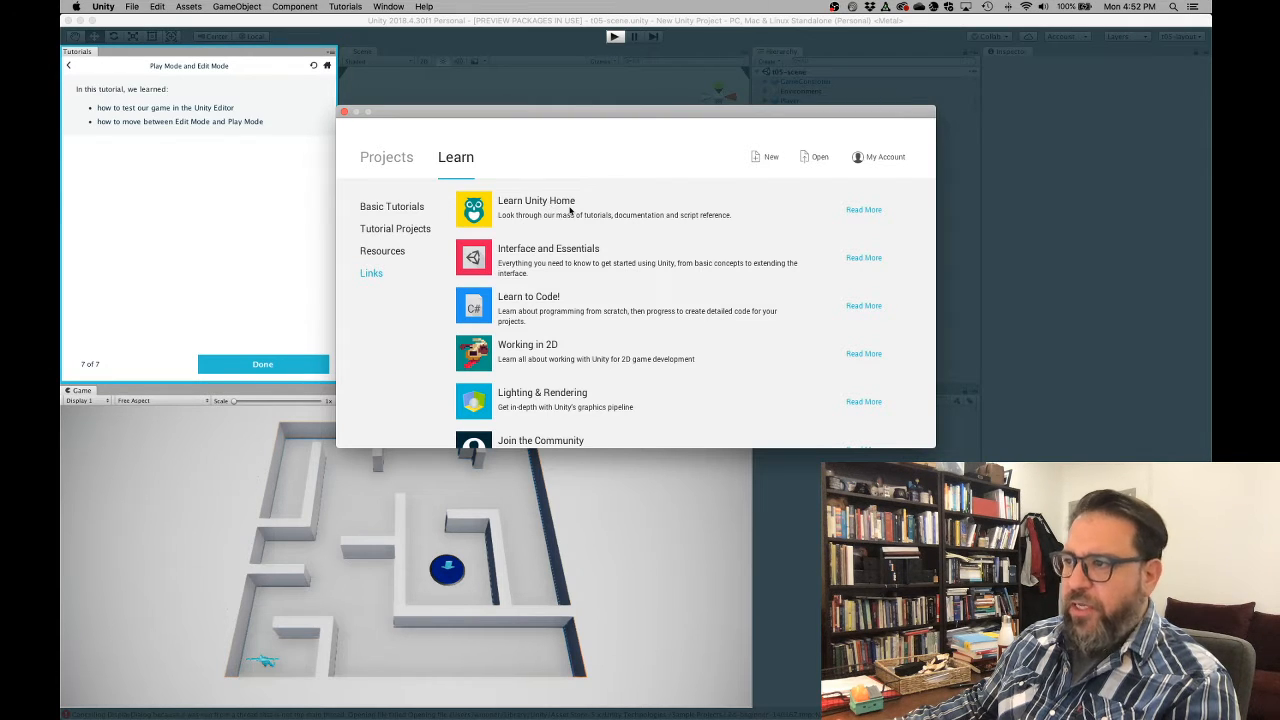
scroll(536, 270, "down", 1)
scroll(536, 270, "down", 2)
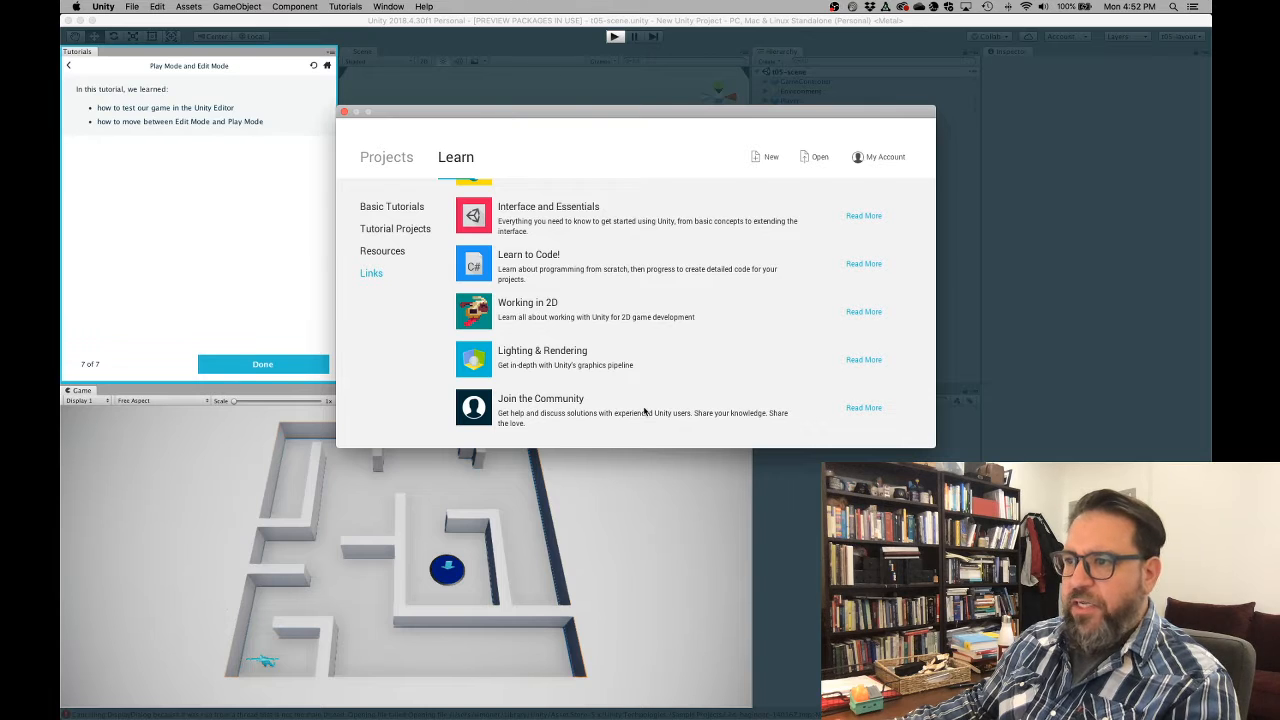
scroll(557, 329, "up", 2)
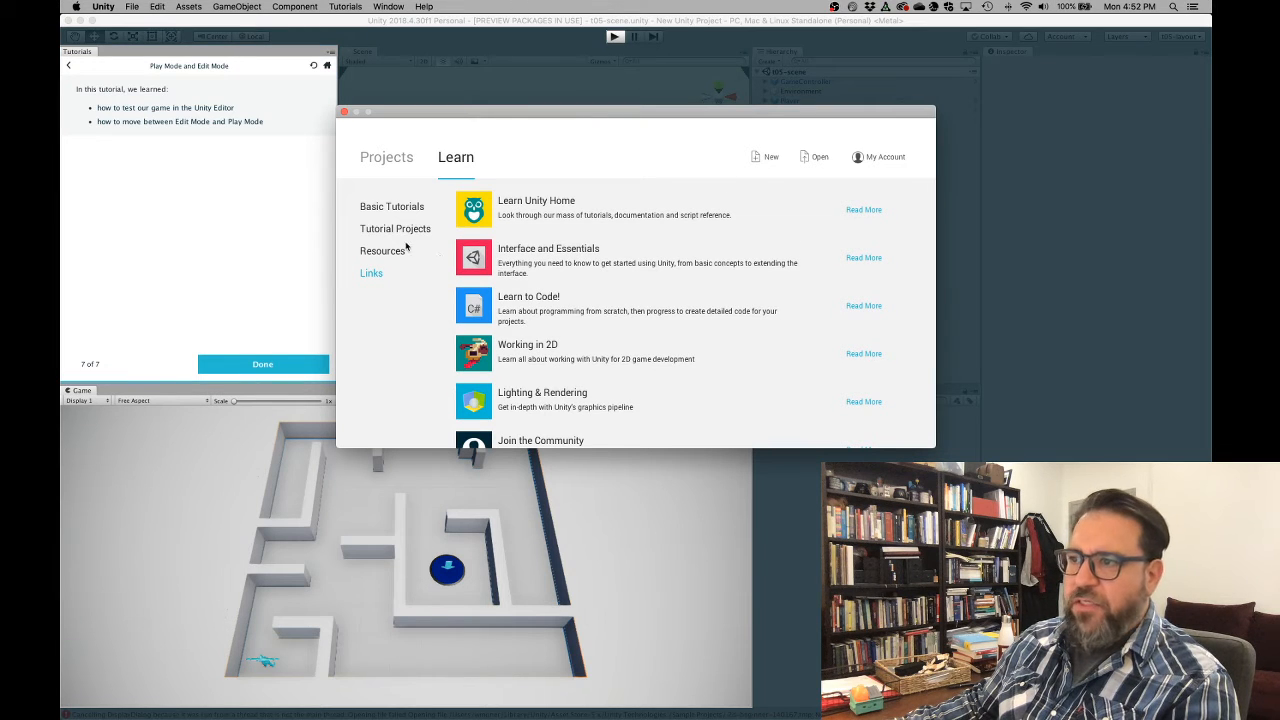
Start the basic tutorial "01 : Play & Edit Mode" and forget the currently open project instead of keeping it.
left_click(394, 207)
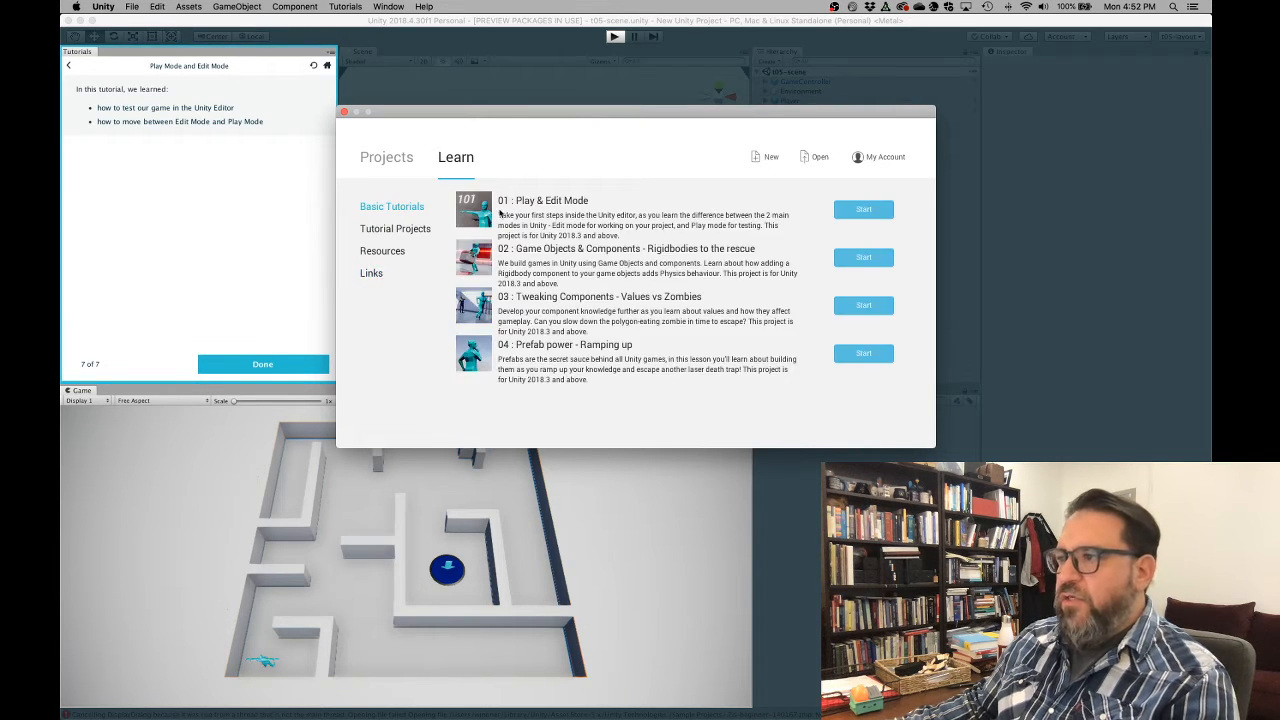
left_click(864, 212)
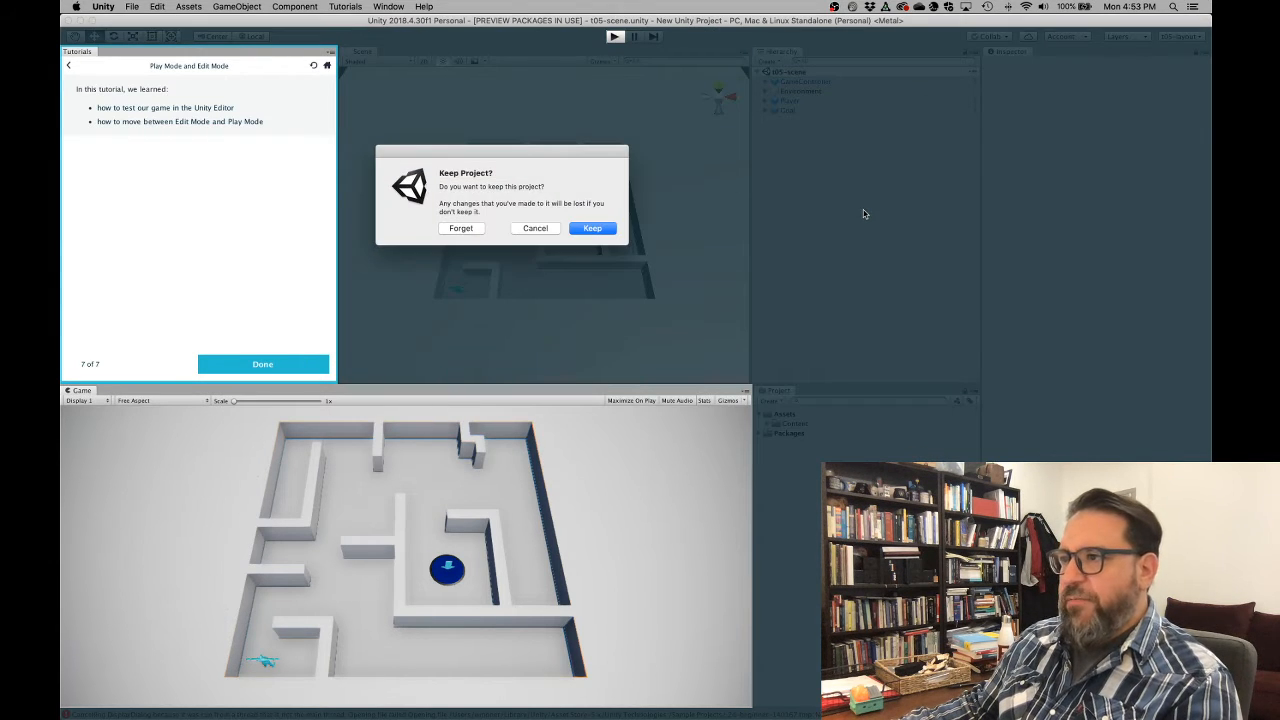
left_click(460, 228)
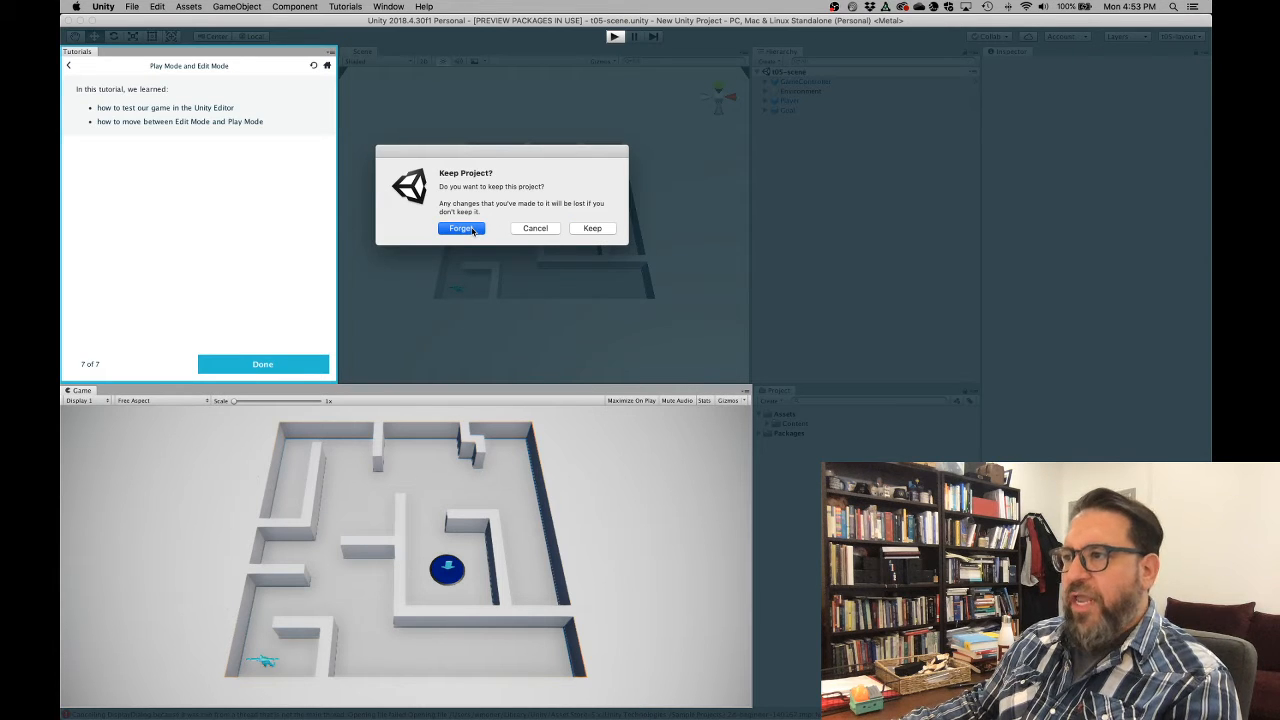
key("super+Tab")
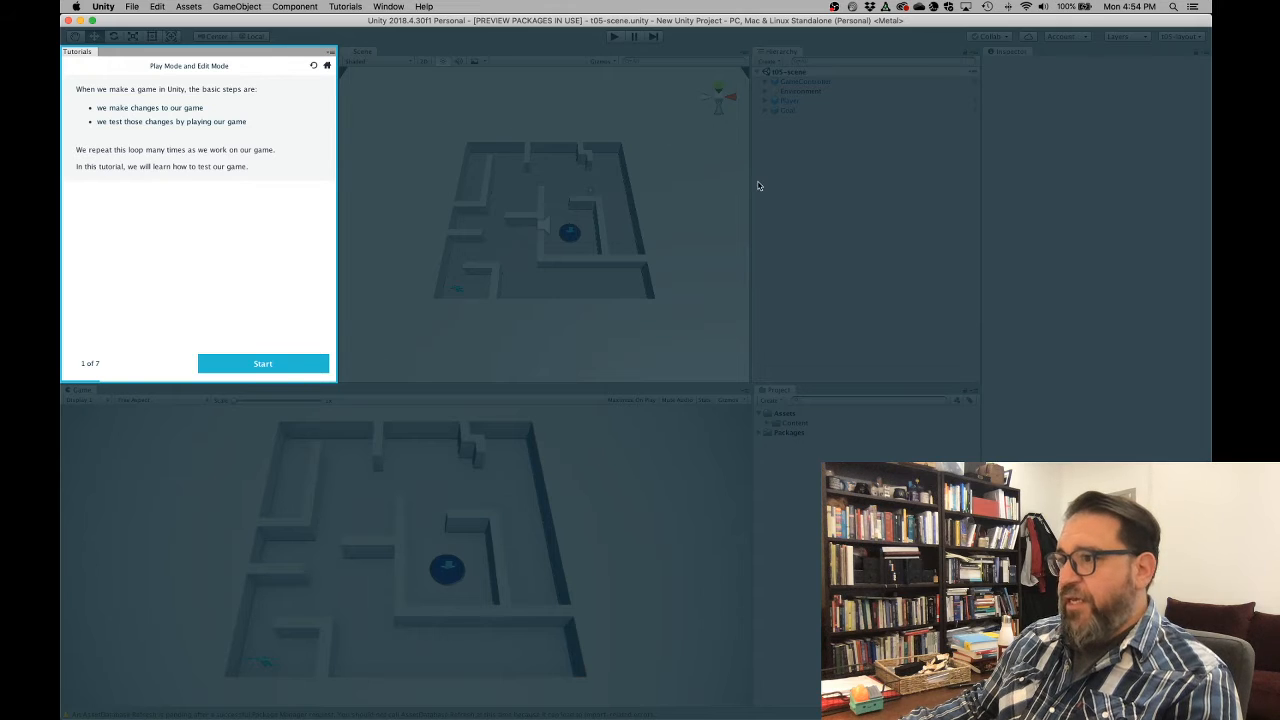
Start the Play Mode and Edit Mode tutorial and advance through its window introductions to the game test on page 5.
left_click(252, 366)
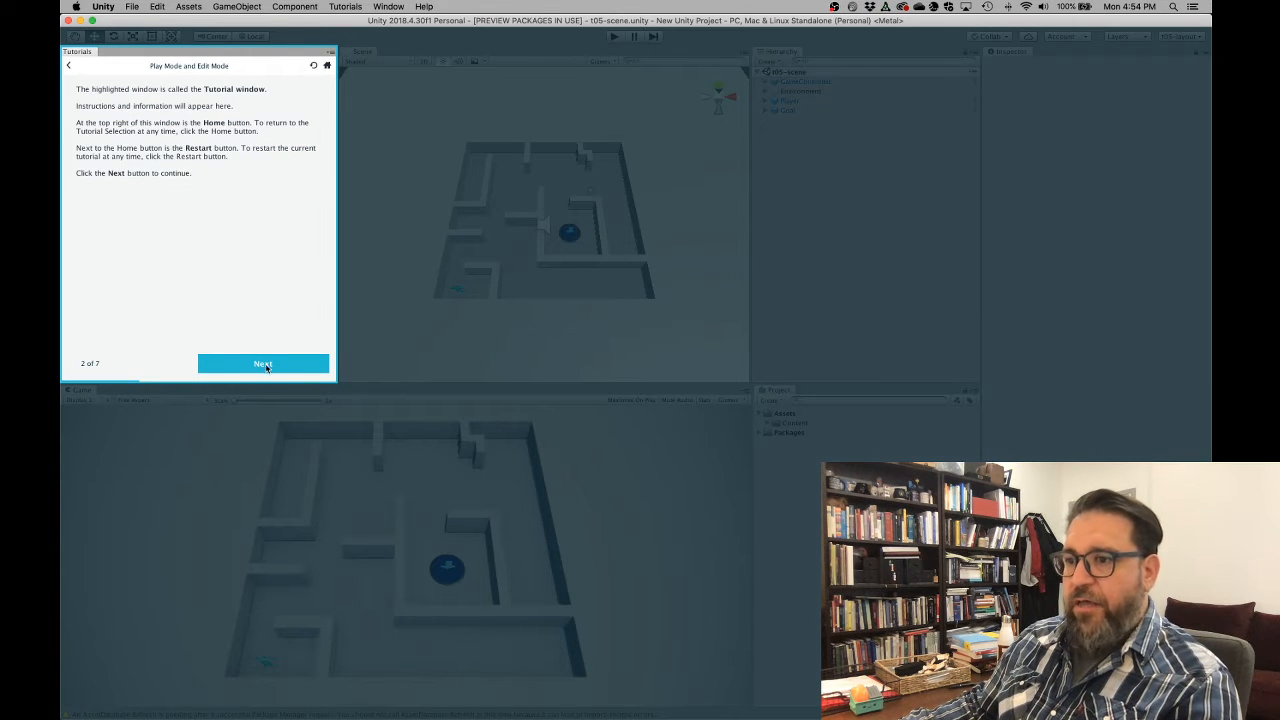
left_click(267, 366)
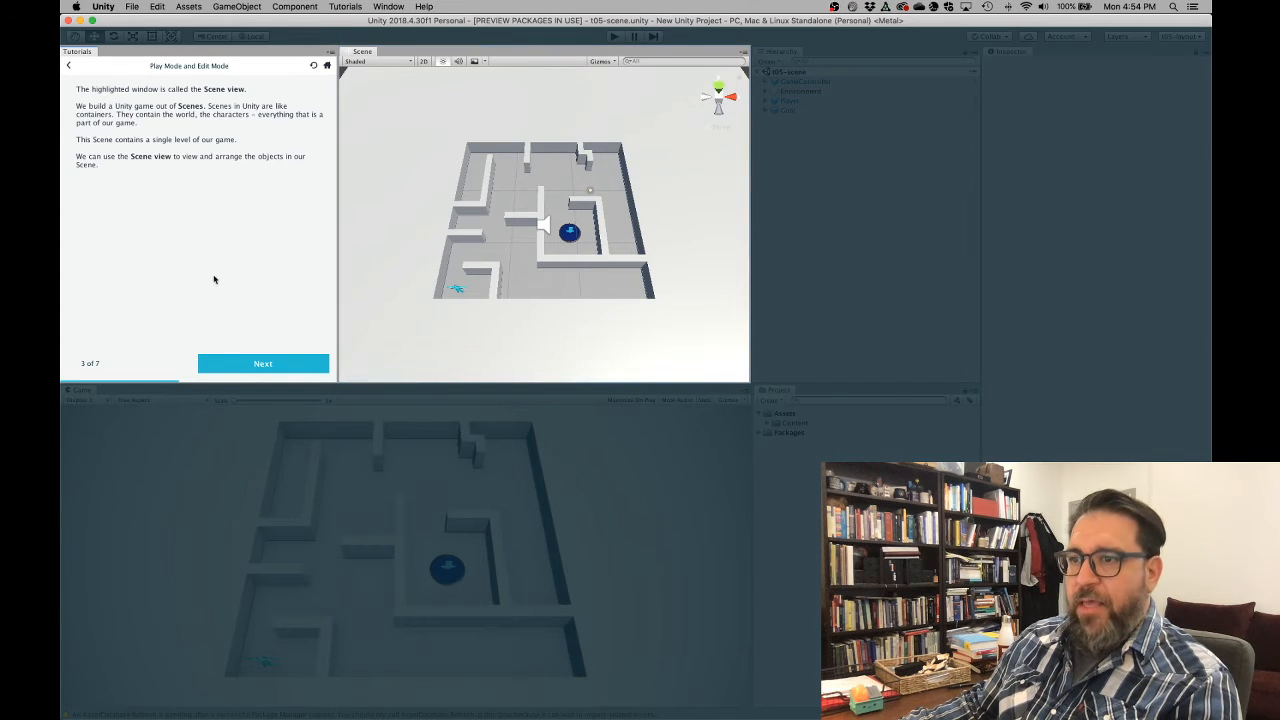
left_click(282, 368)
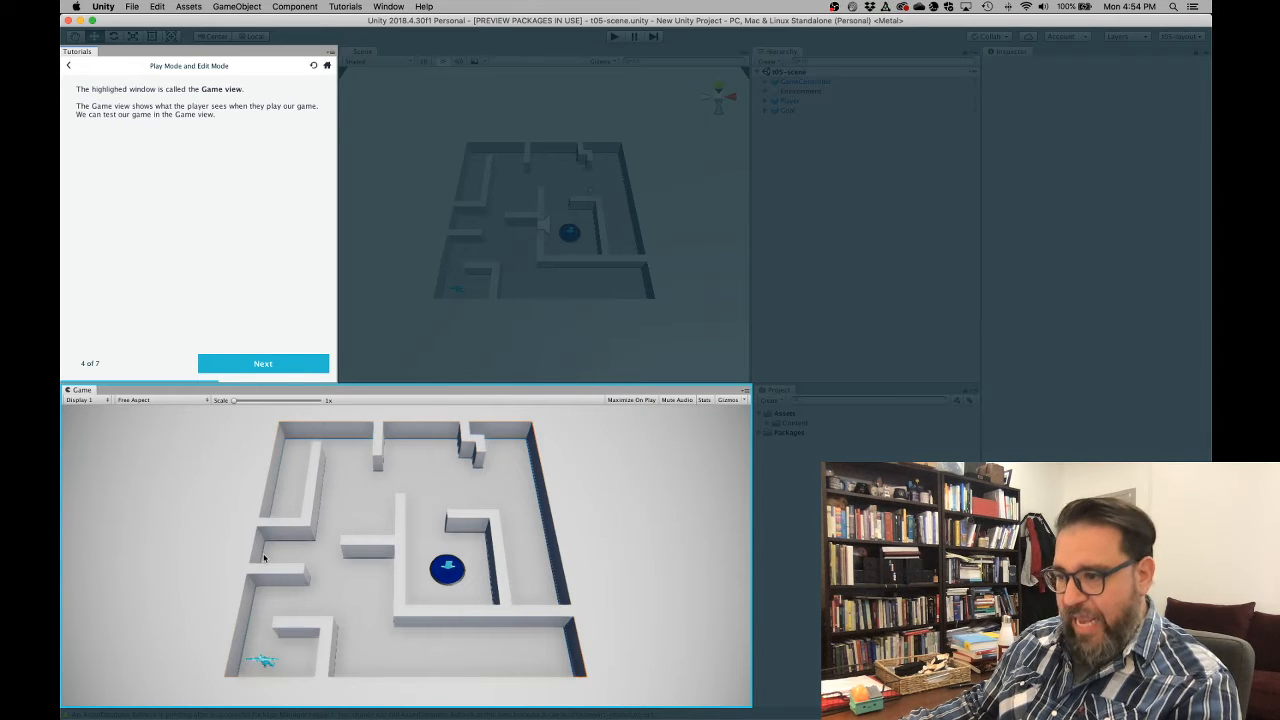
left_click(254, 365)
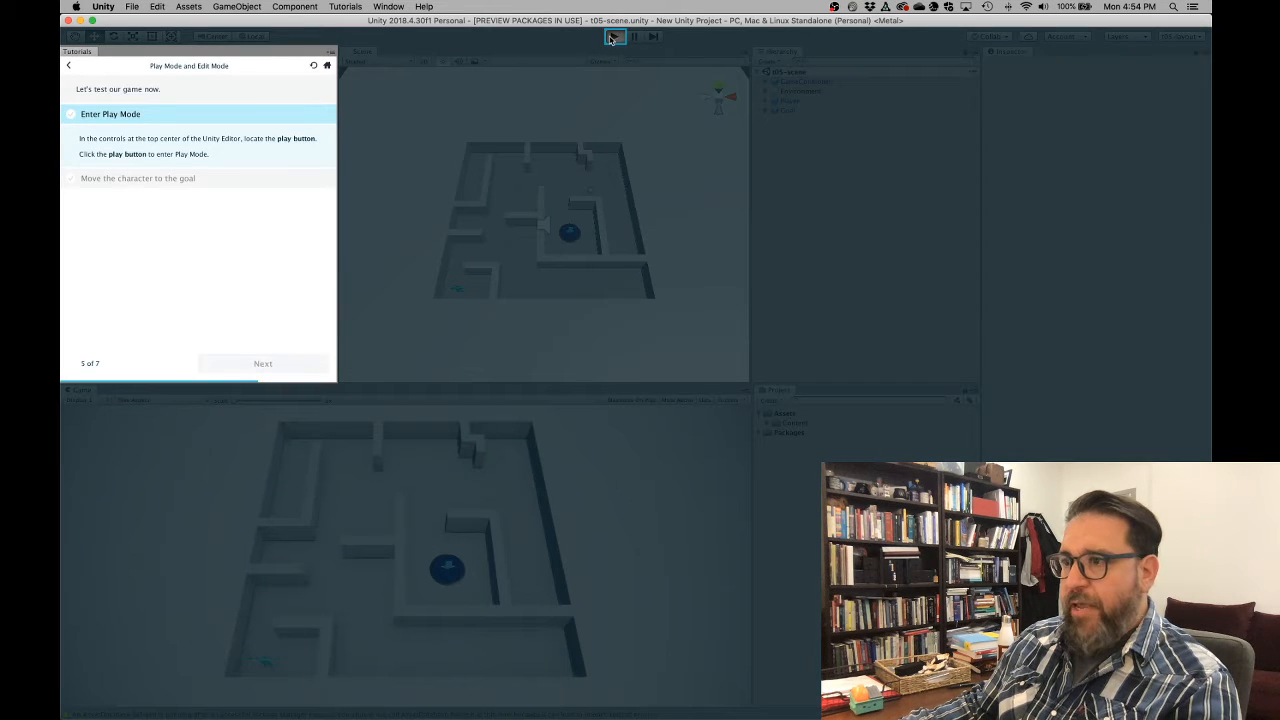
Enter Play Mode and move the character through the maze to the blue goal marked by the moving arrow.
left_click(613, 37)
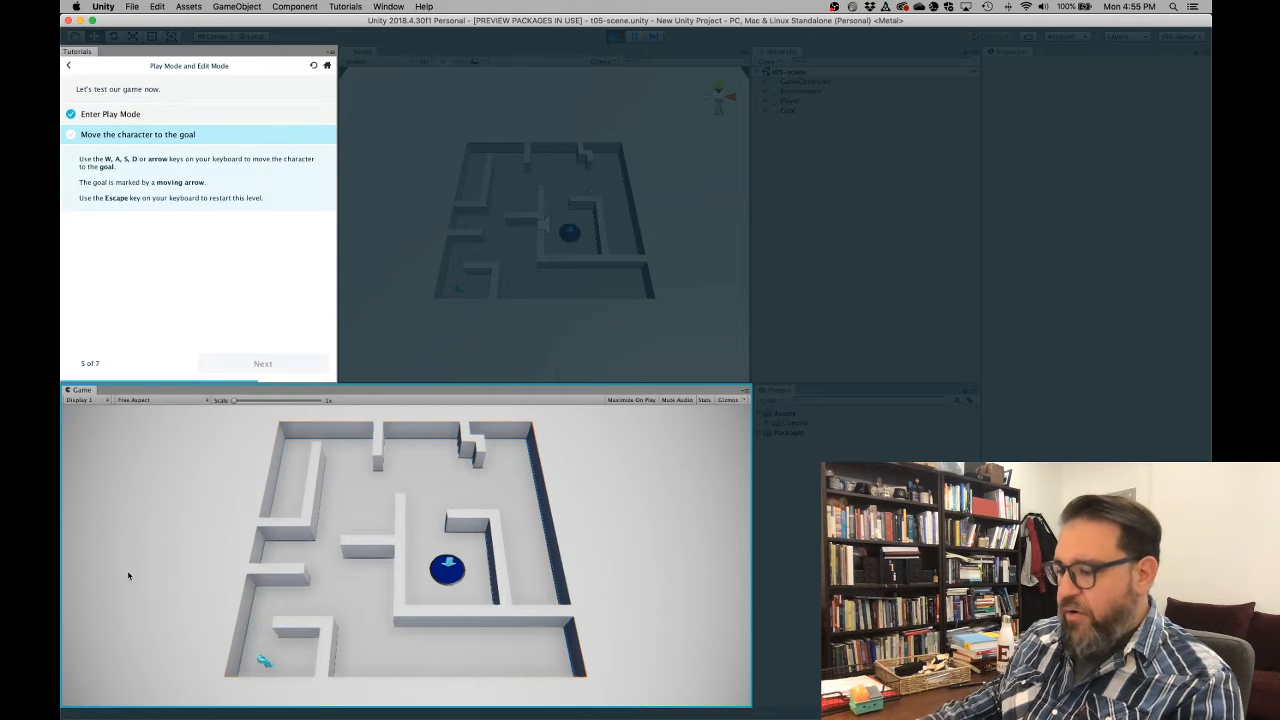
key("w")
key("d")
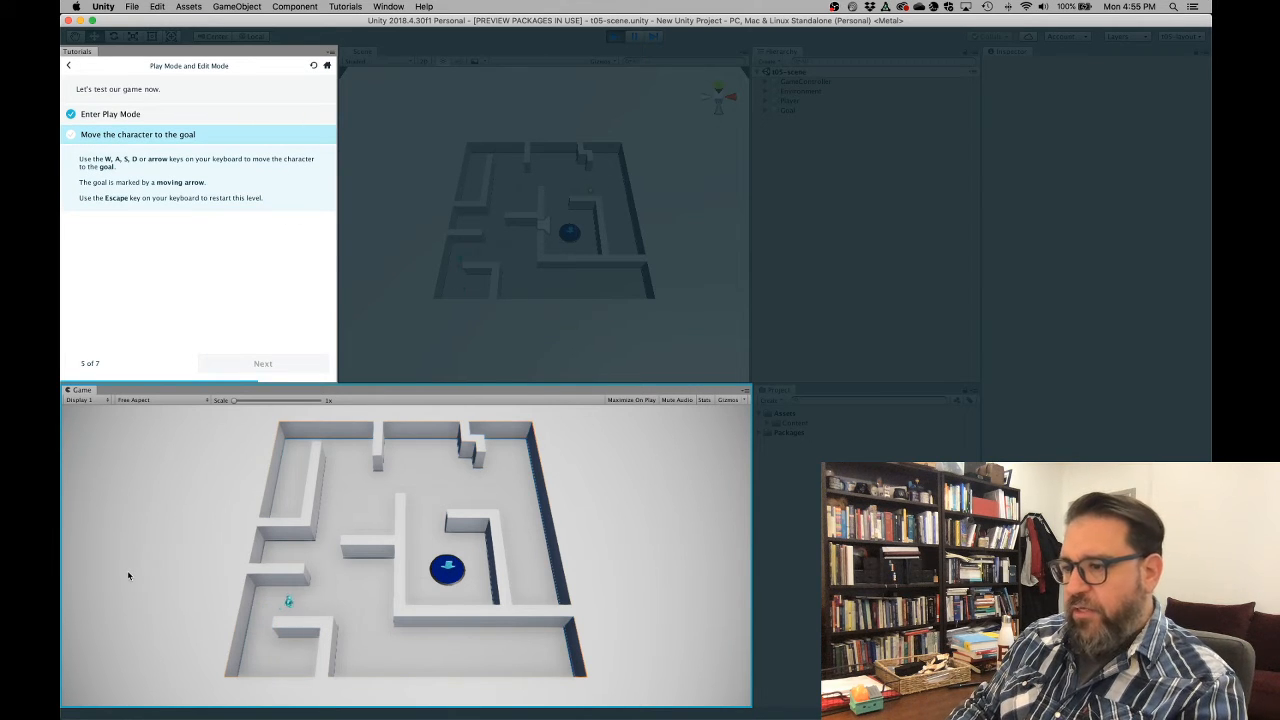
key("w")
key("d")
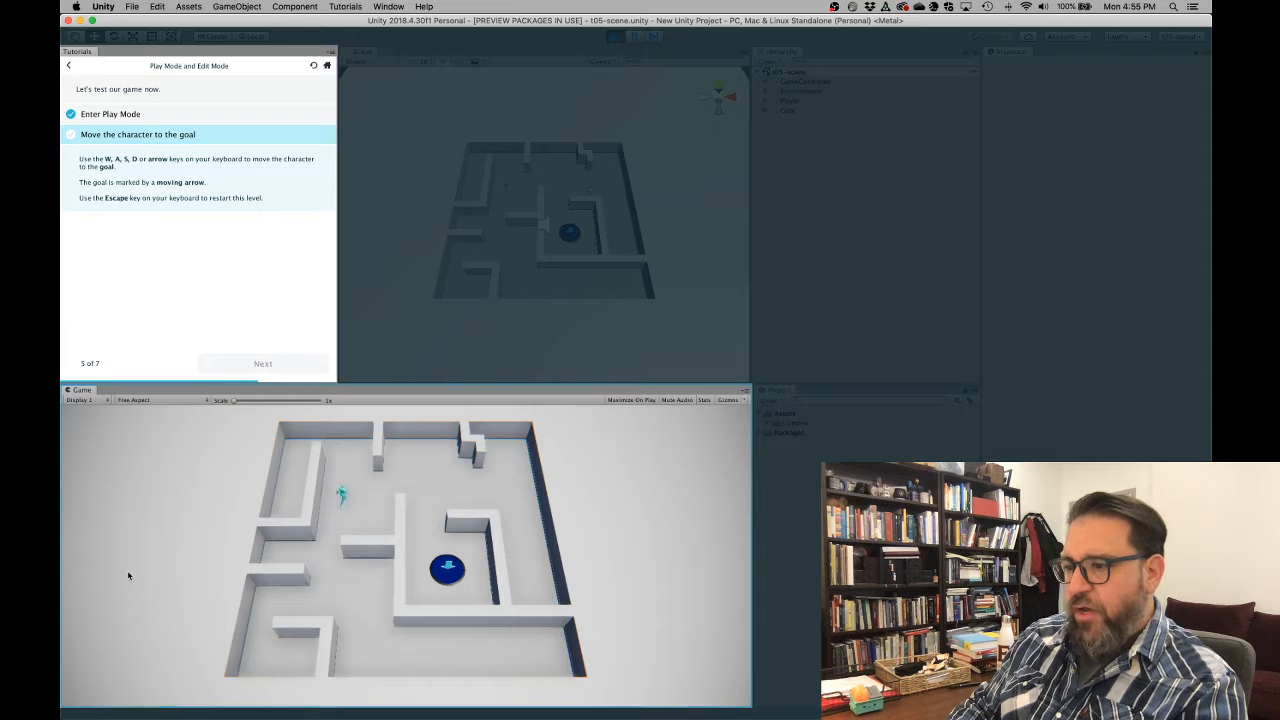
key("w")
key("d")
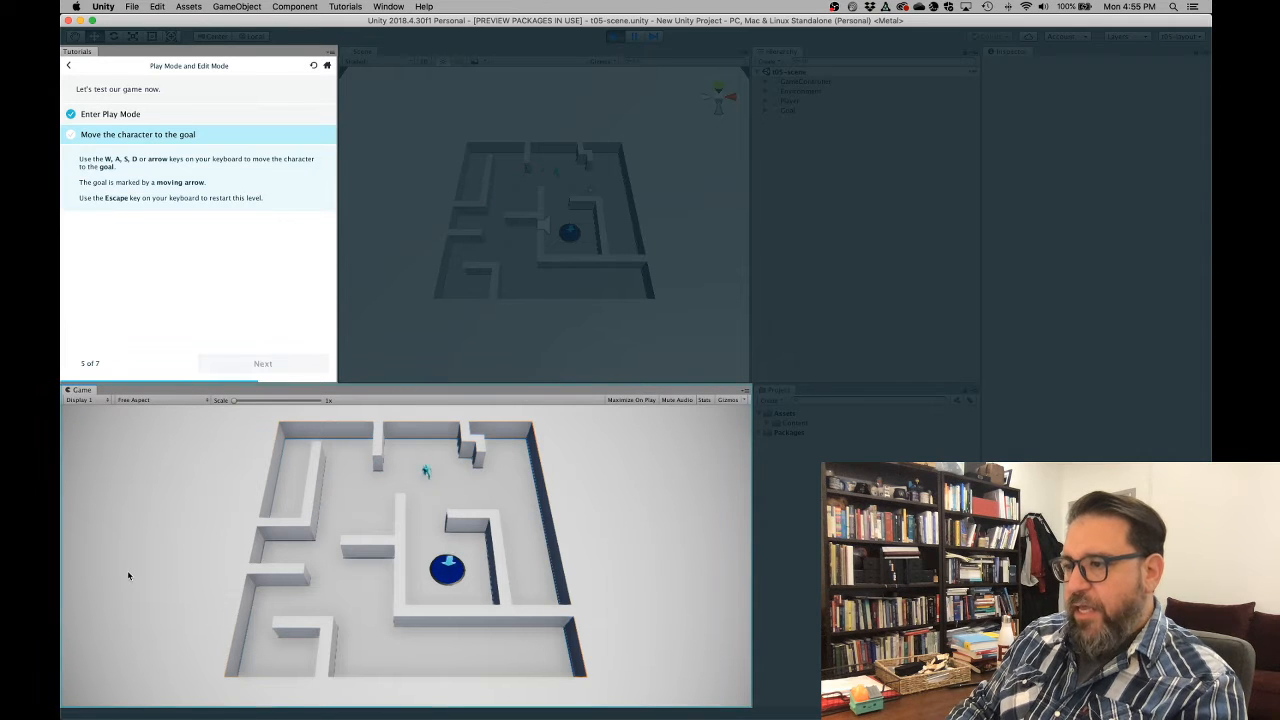
key("s")
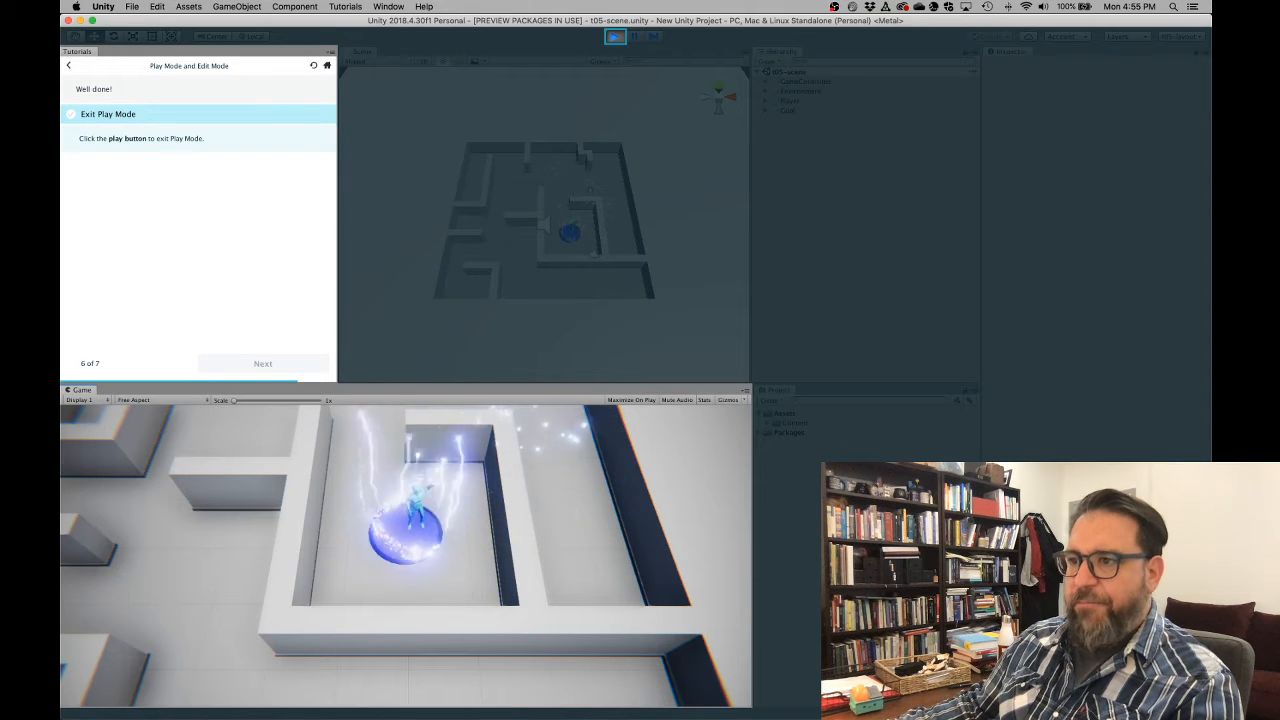
Exit Play Mode and complete the remaining pages of the Play Mode and Edit Mode tutorial.
left_click(616, 37)
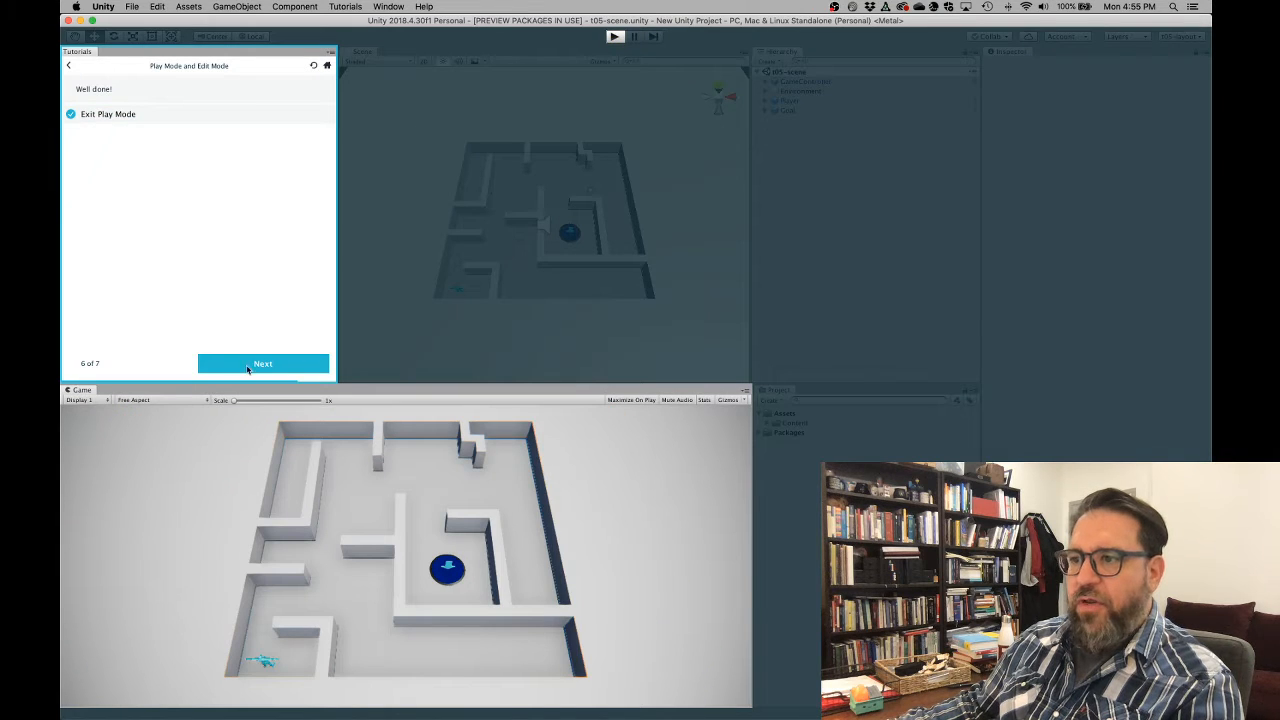
left_click(249, 366)
left_click(249, 366)
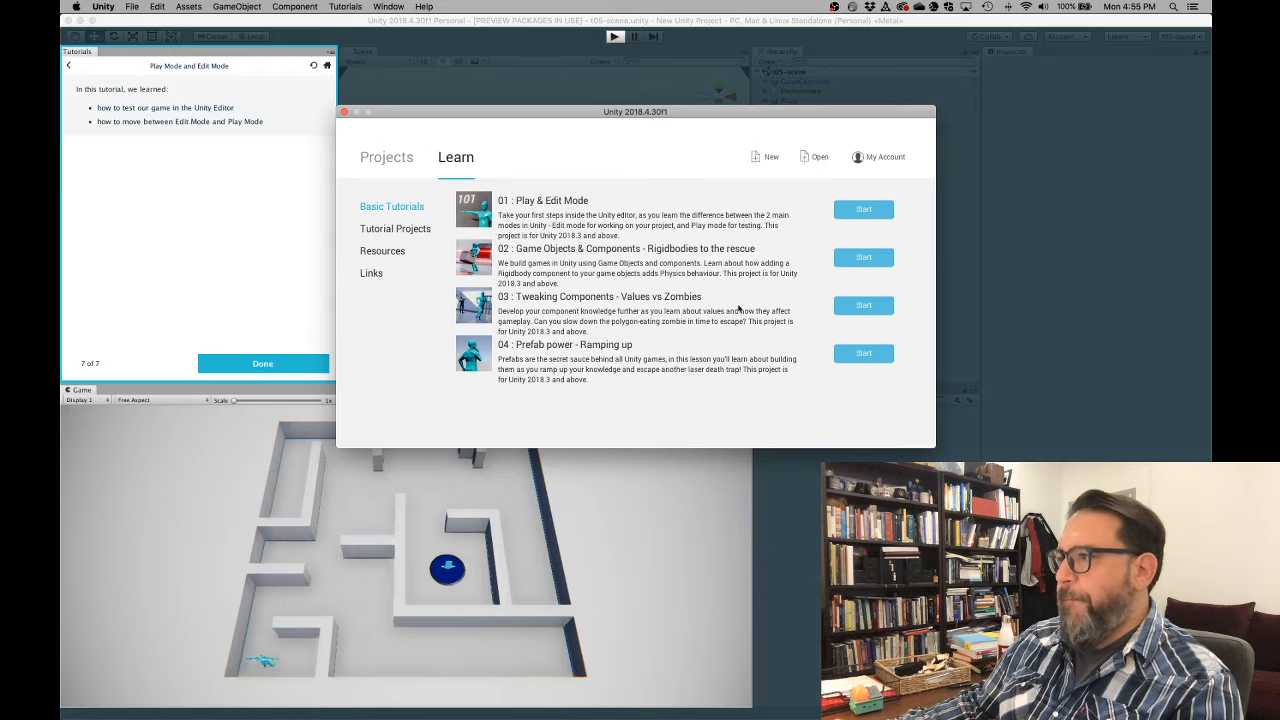
Start the basic tutorial "02 : Game Objects & Components - Rigidbodies to the rescue" and forget the current project.
left_click(866, 260)
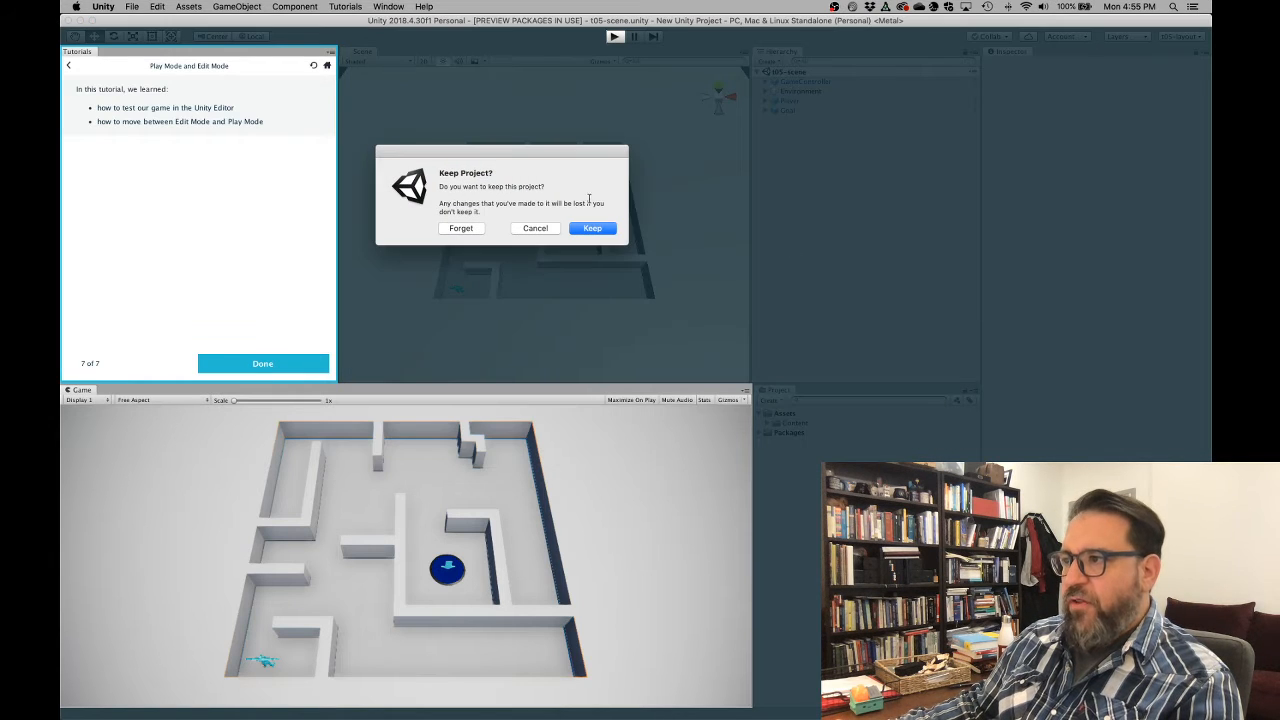
left_click(461, 228)
key("super+Tab")
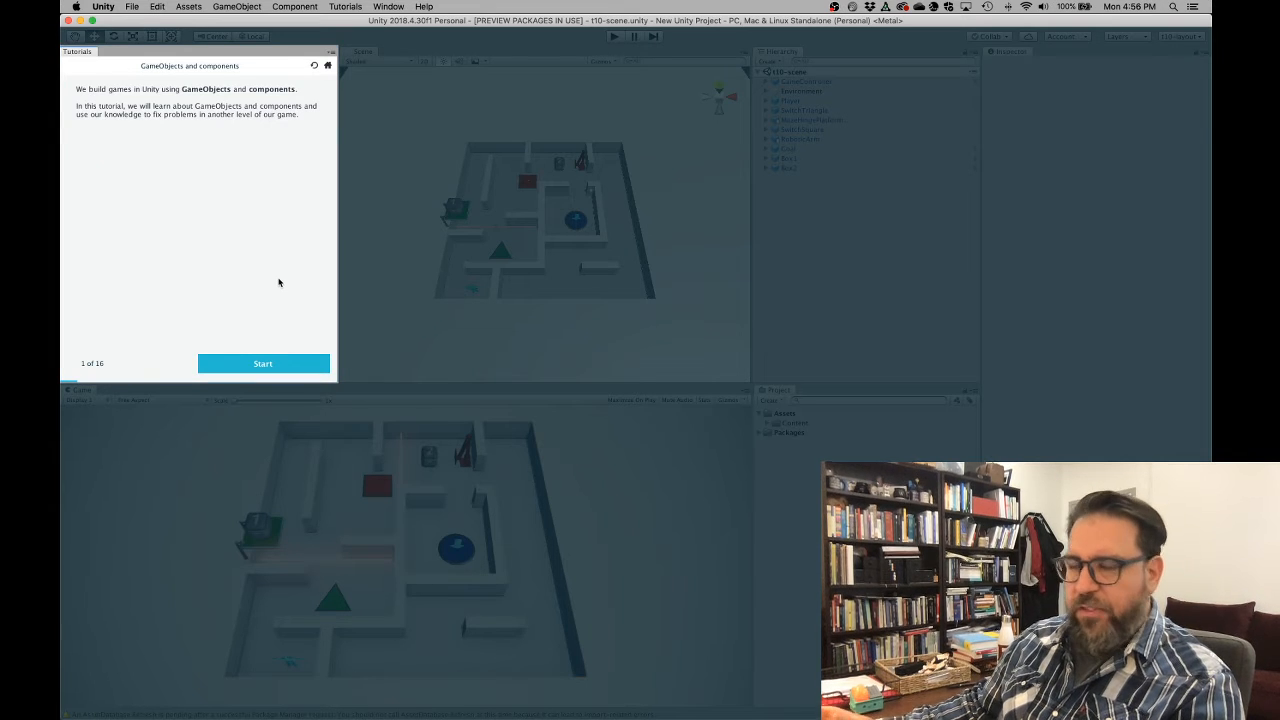
Advance past the GameObjects introduction, enter Play Mode and move the character to the green triangle marker.
left_click(263, 364)
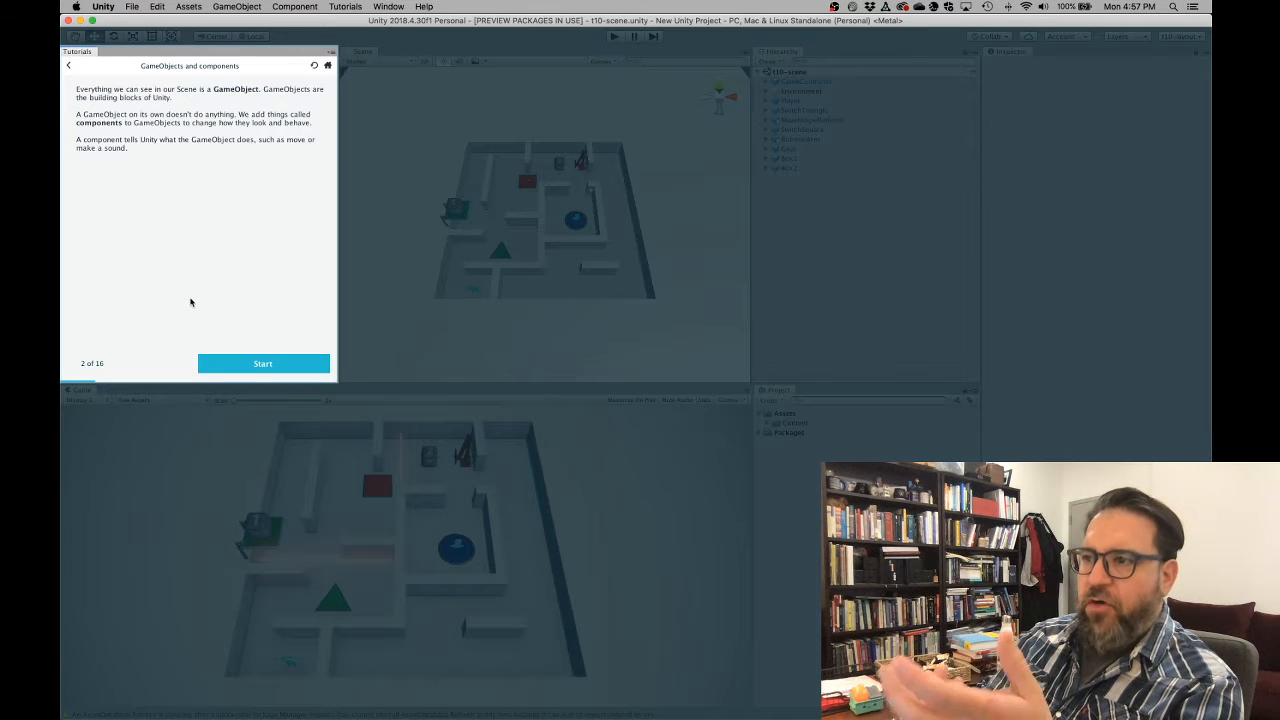
left_click(255, 366)
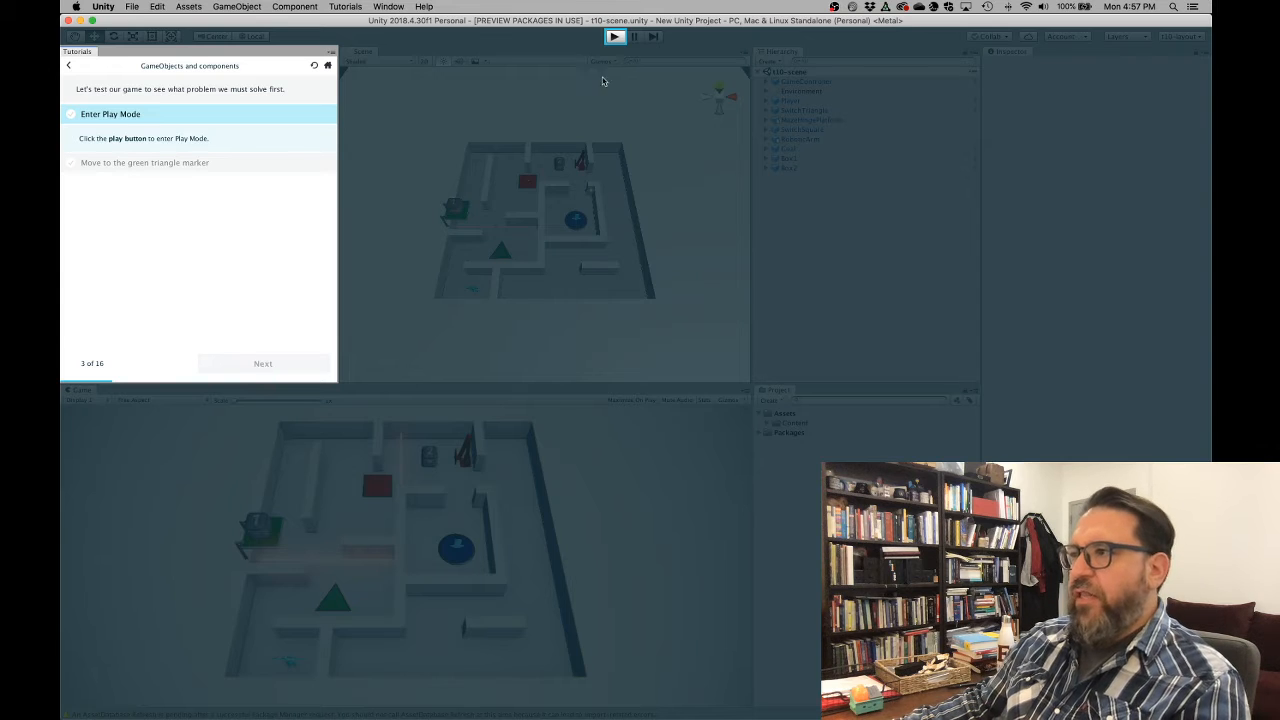
left_click(617, 37)
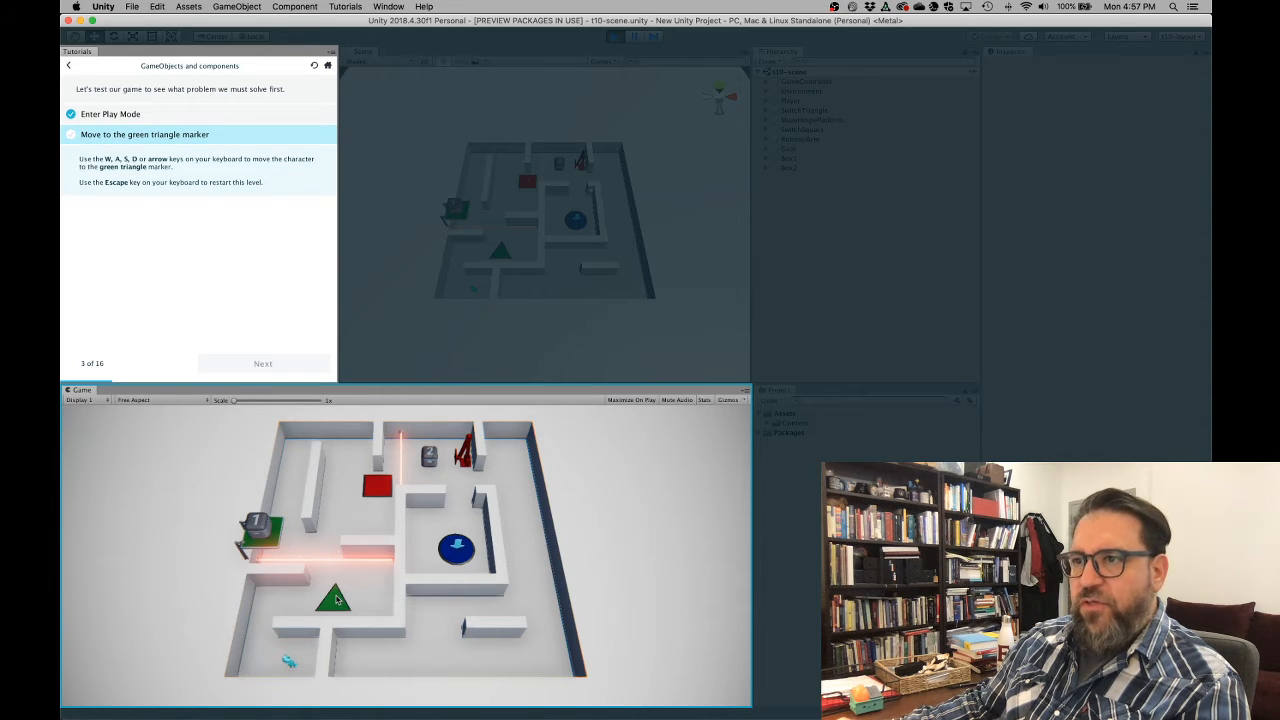
left_click(541, 479)
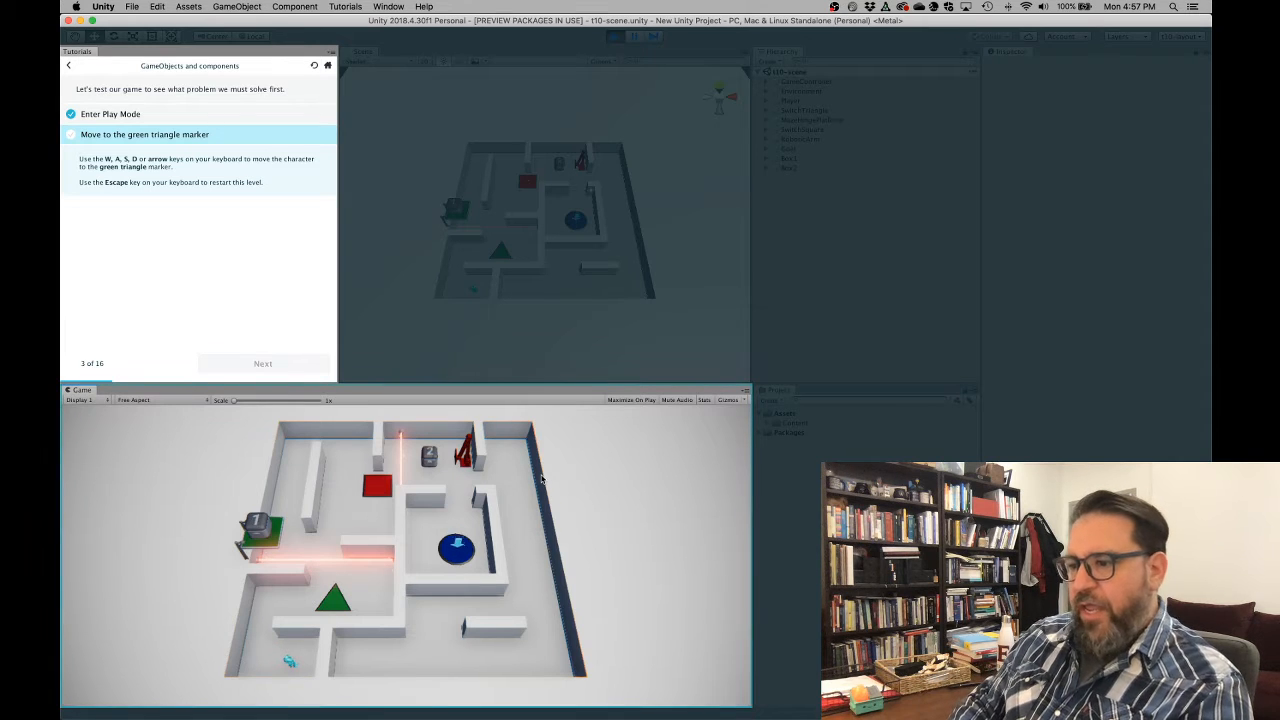
key("a")
key("w")
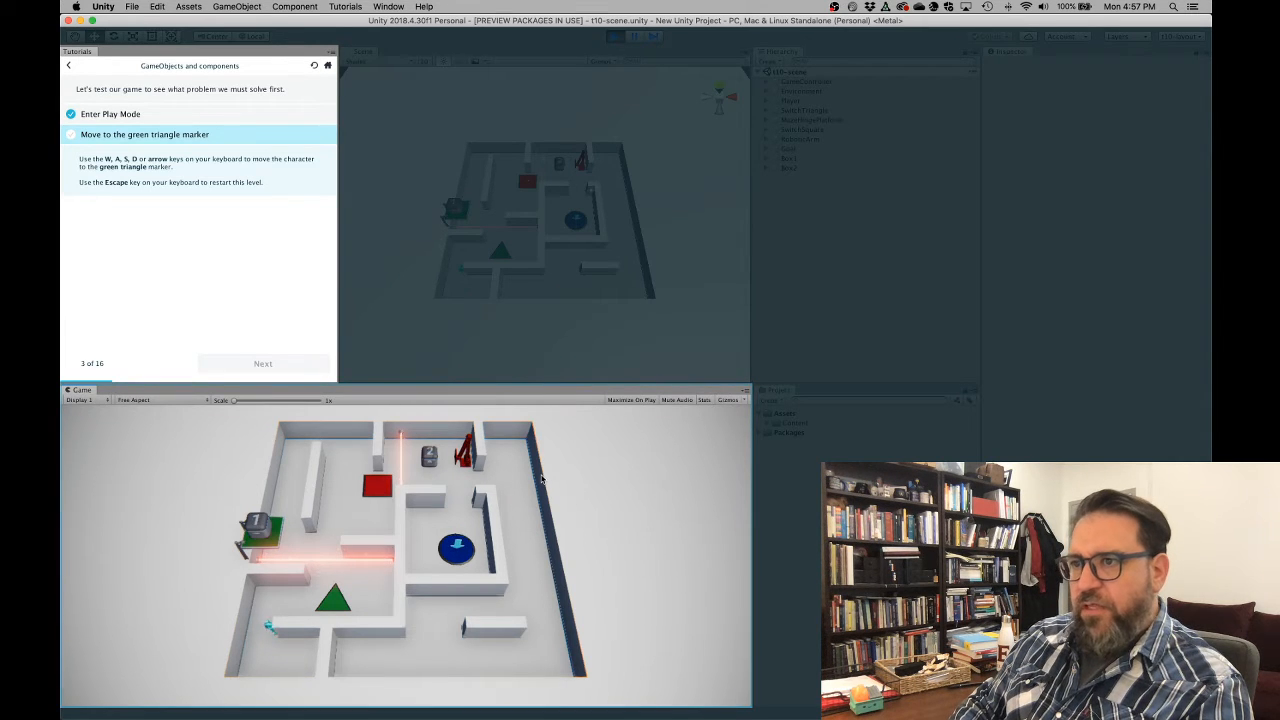
key("d")
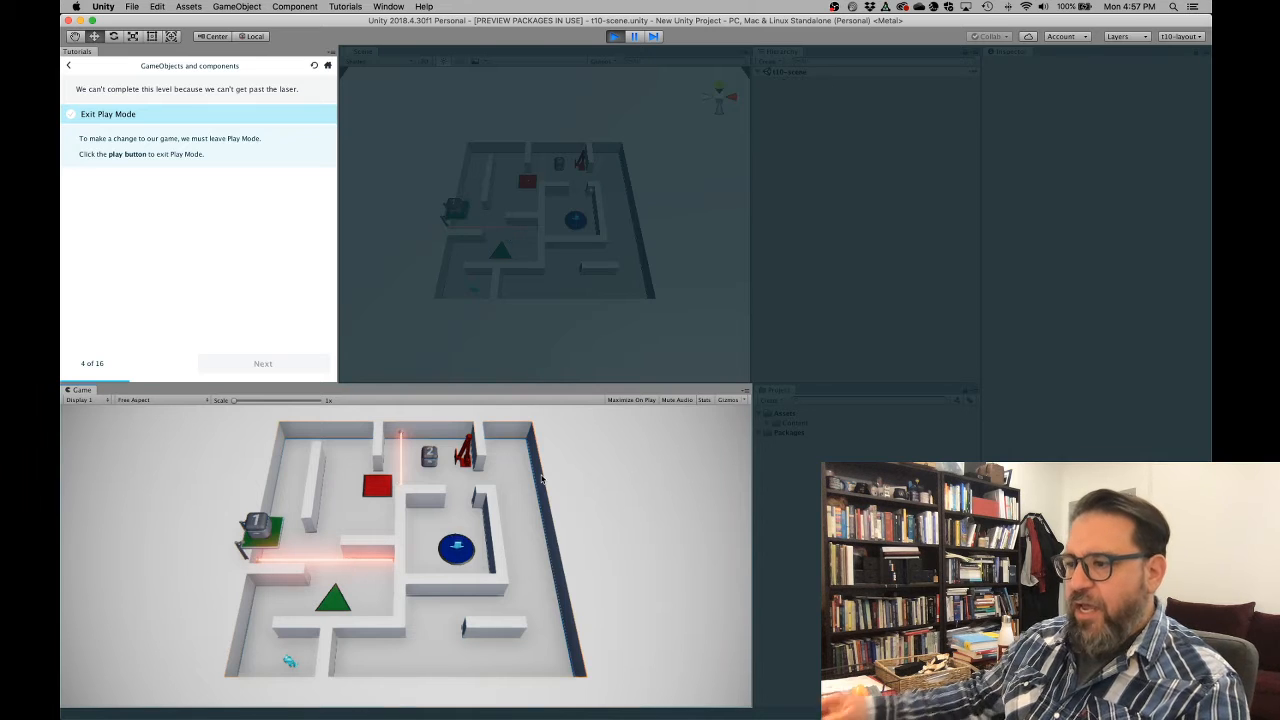
Exit Play Mode and advance past the Rigidbody explanation to the tutorial's Box1 selection task.
left_click(613, 36)
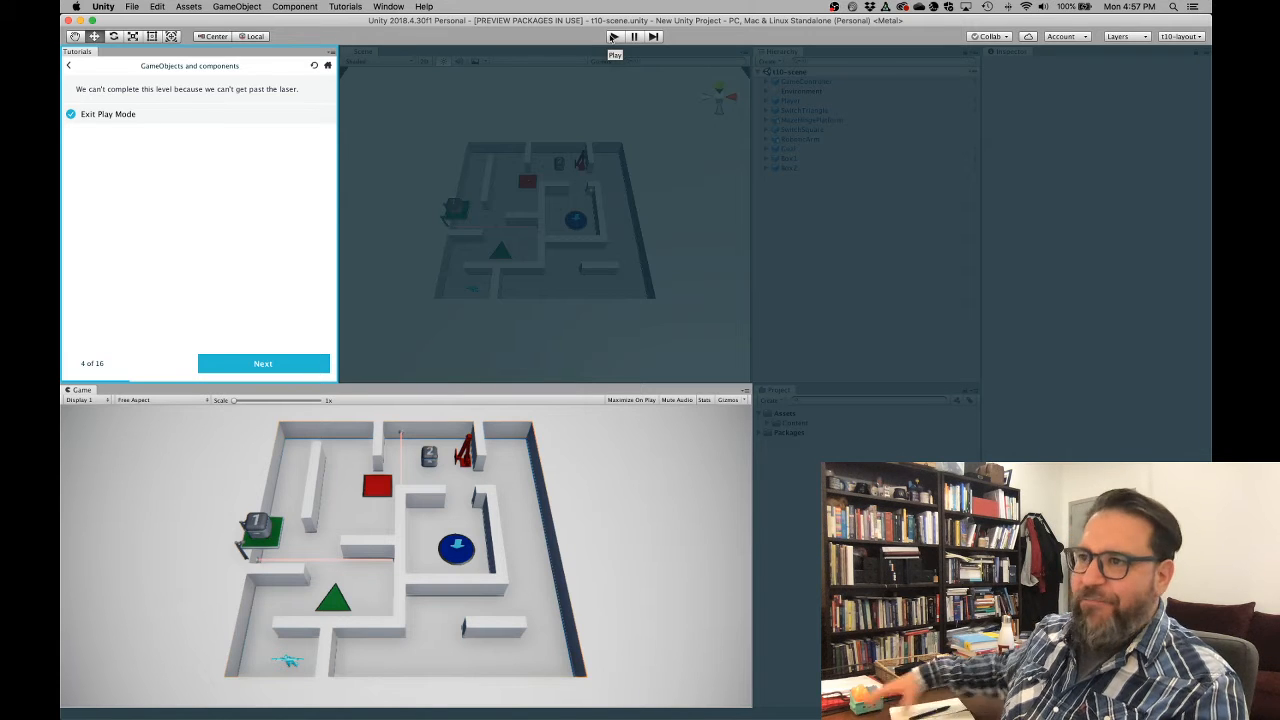
left_click(264, 364)
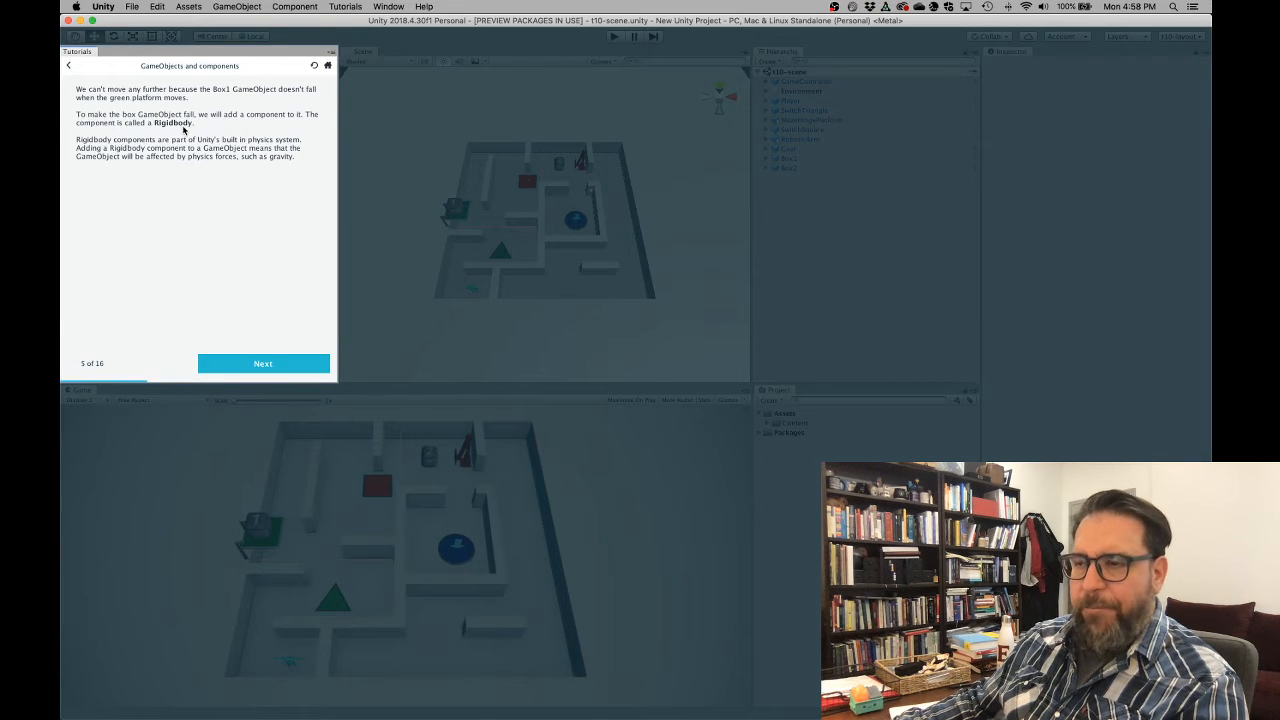
left_click(260, 364)
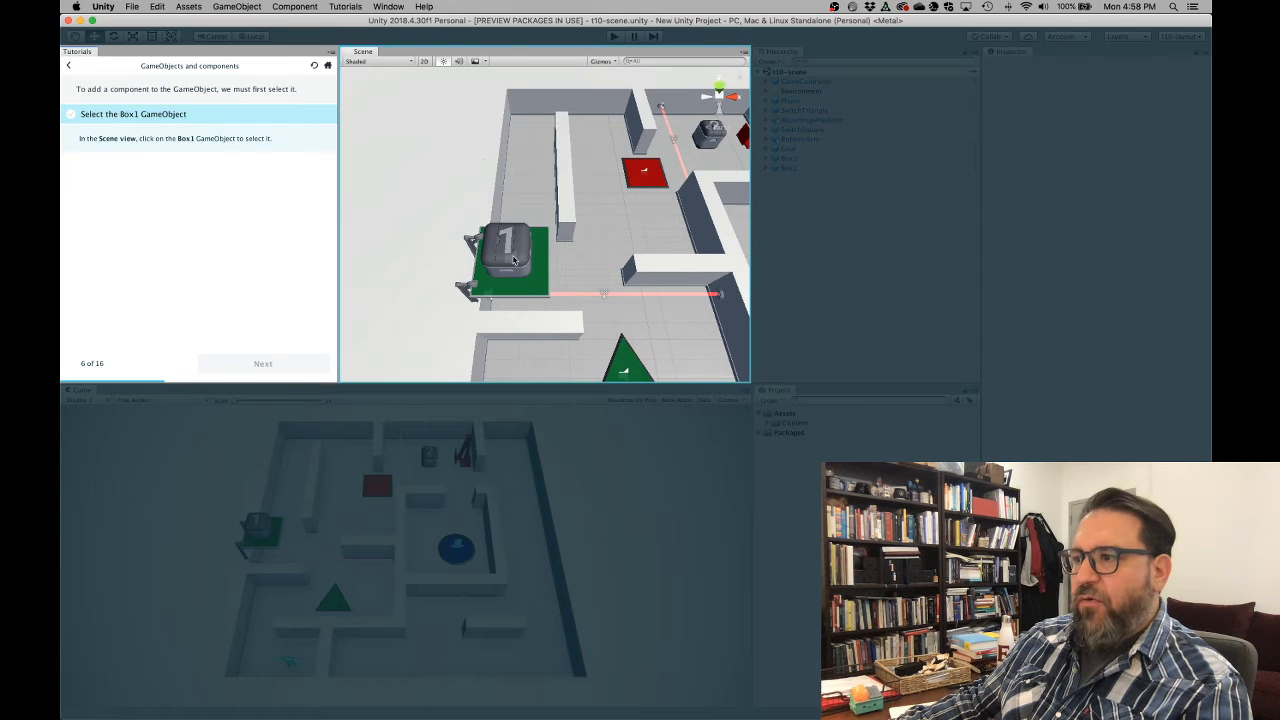
Select the Box1 GameObject in the Scene view and advance the tutorial to the task of adding a component.
left_click(507, 252)
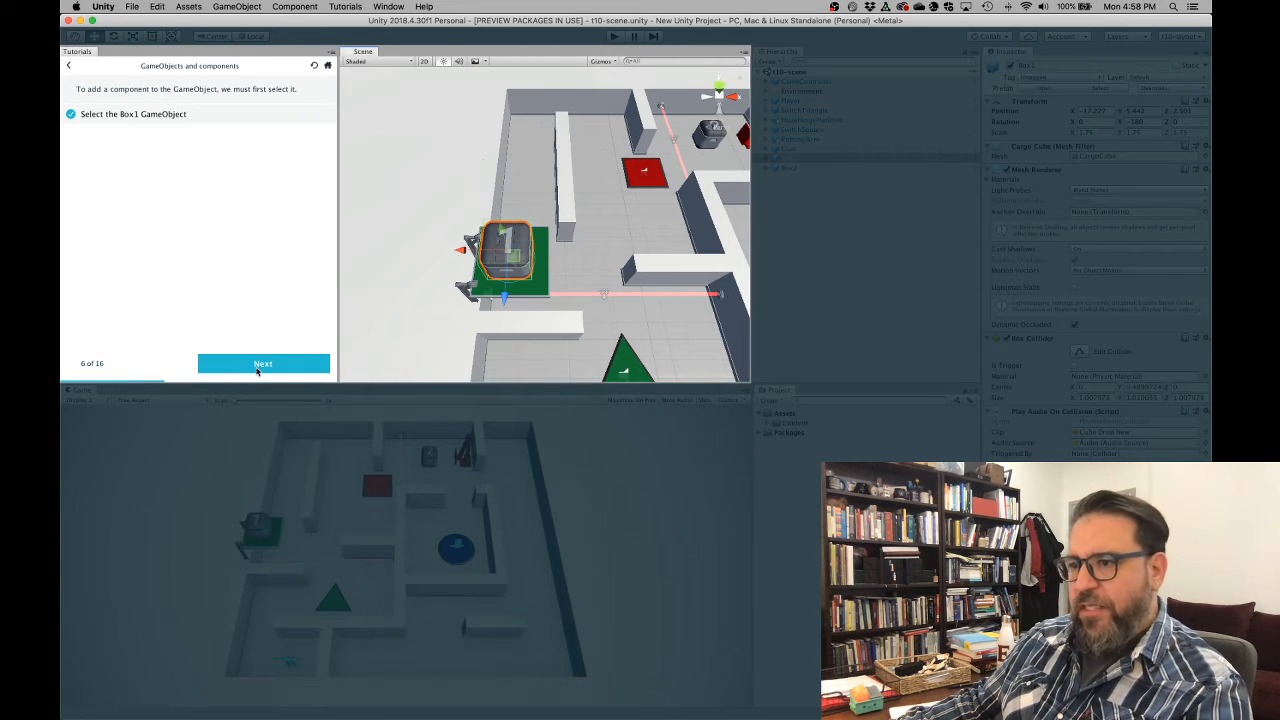
left_click(257, 368)
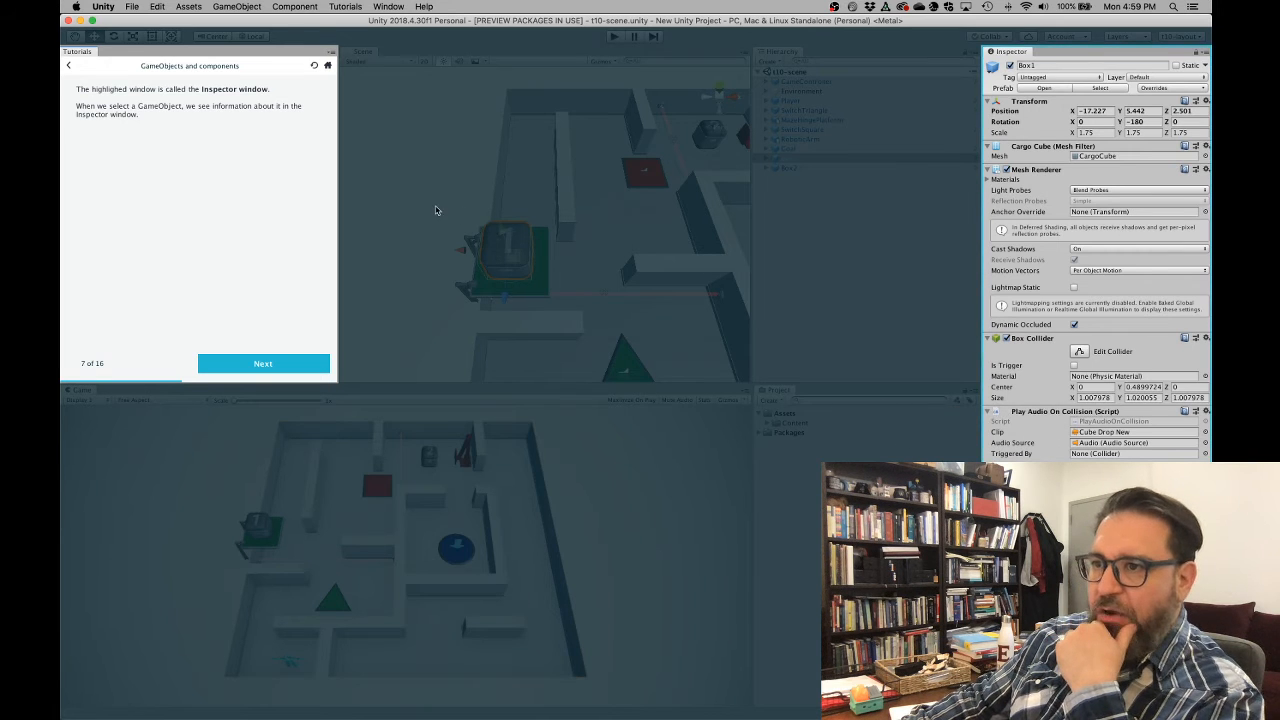
left_click(255, 366)
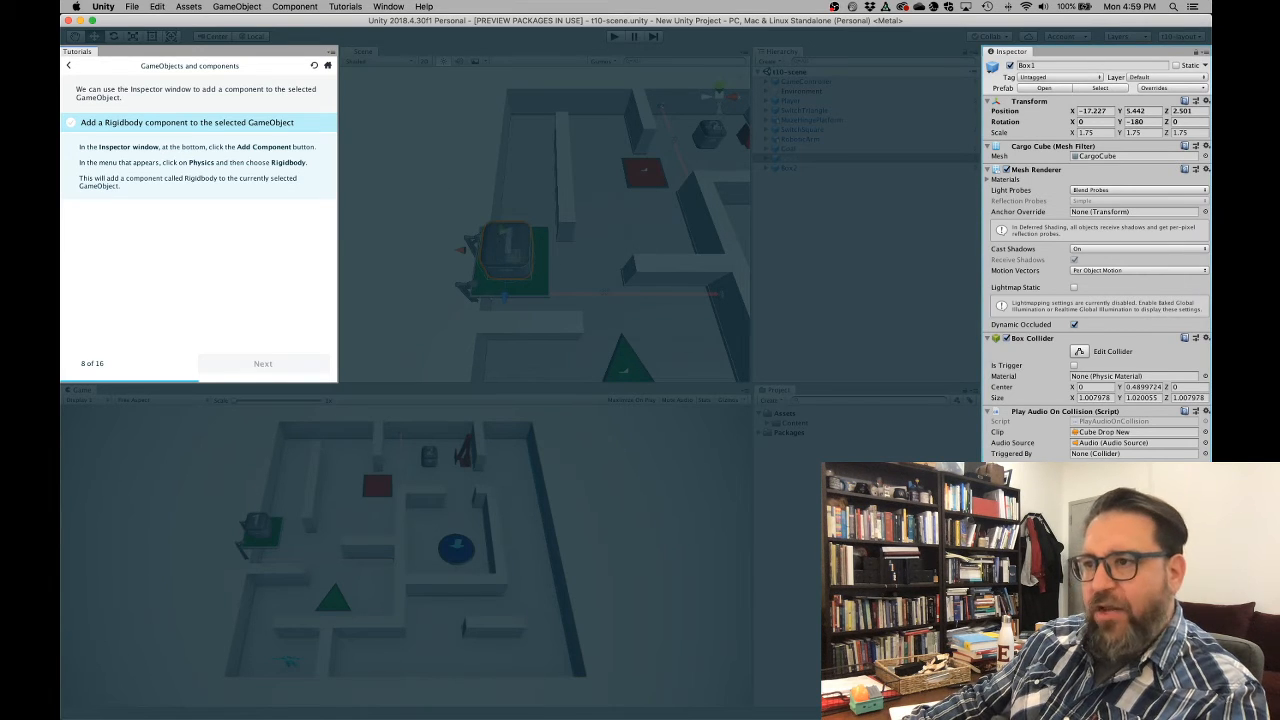
Add a Physics Rigidbody component to Box1 and advance the tutorial to the Play Mode test.
left_click(1096, 545)
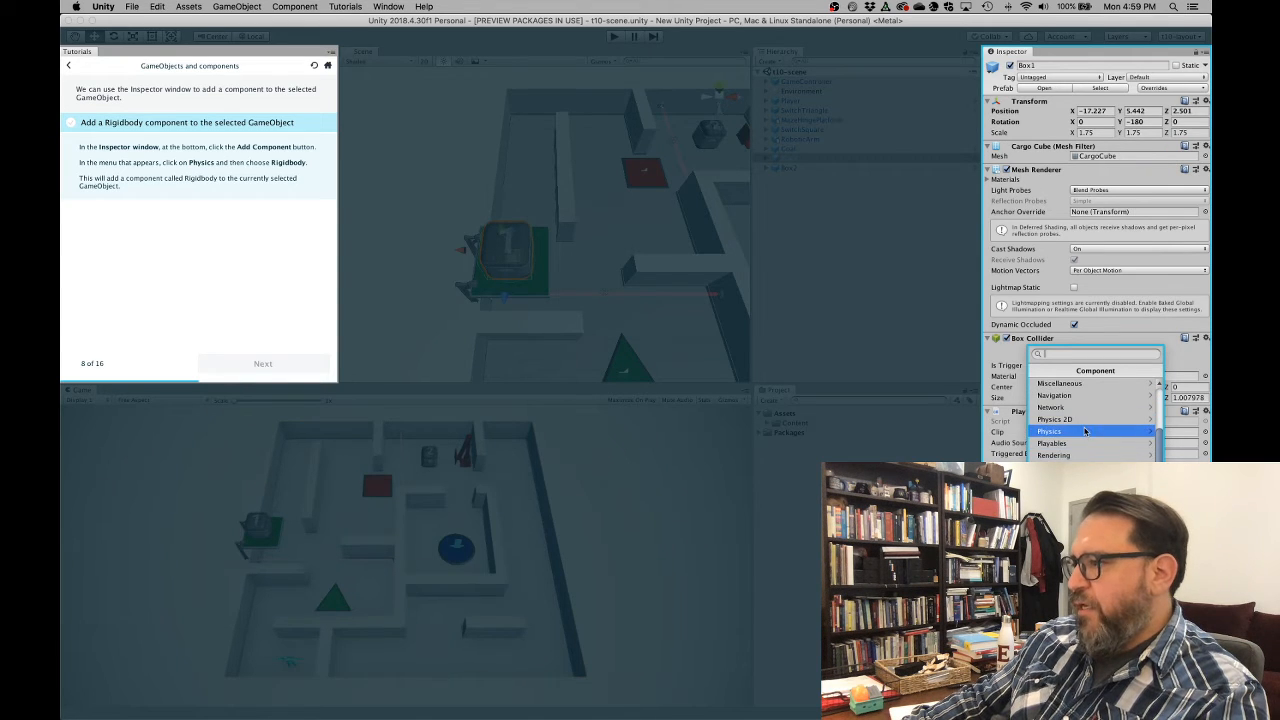
scroll(1085, 431, "down", 3)
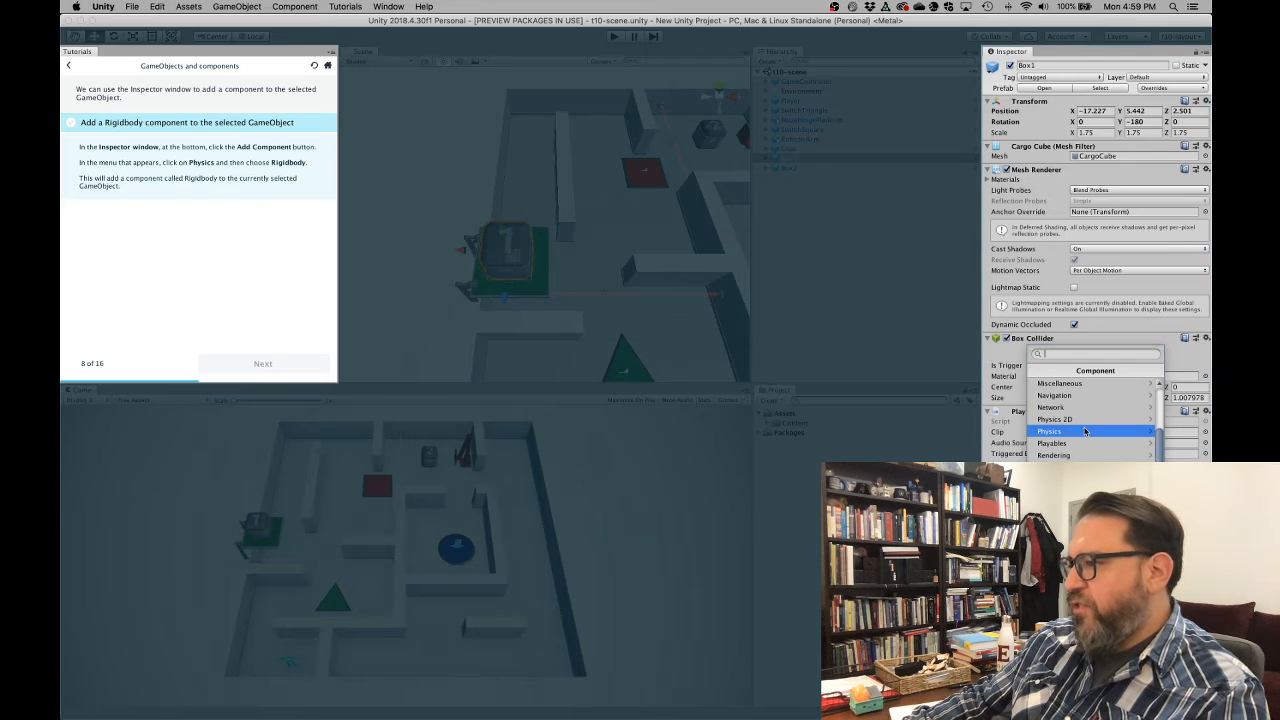
left_click(1085, 431)
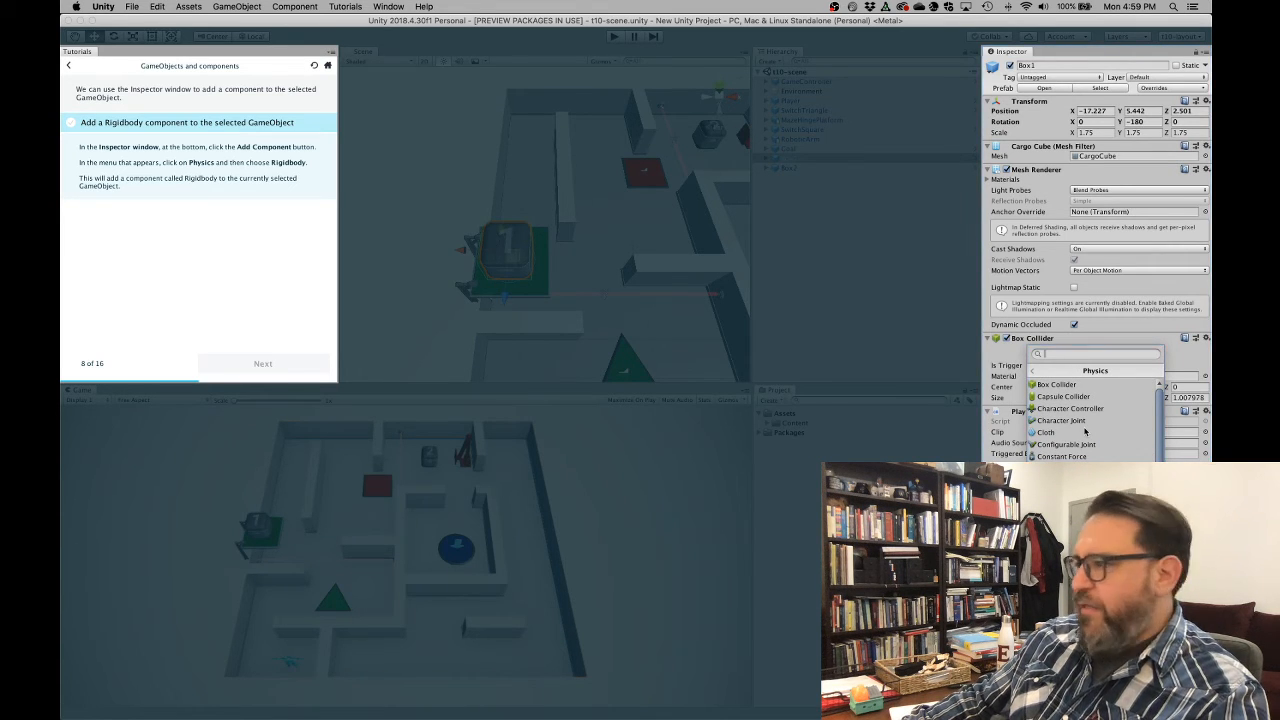
scroll(1095, 420, "down", 2)
left_click(1085, 480)
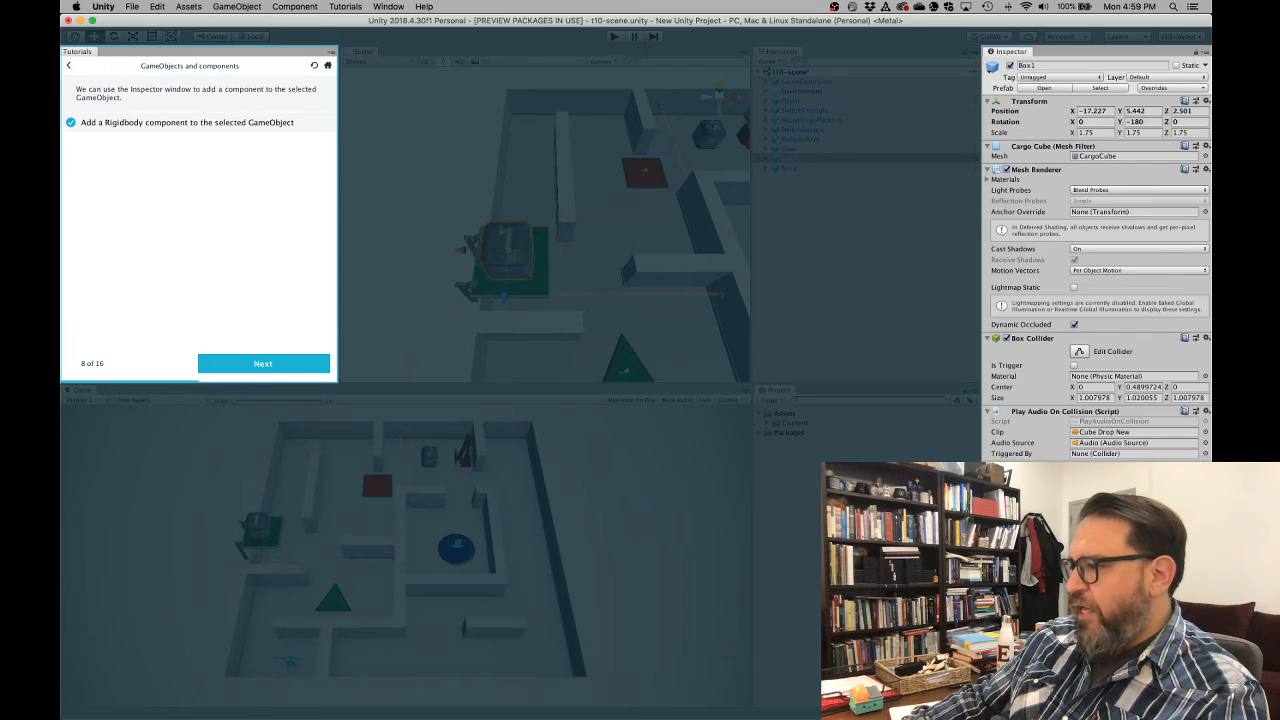
left_click(263, 363)
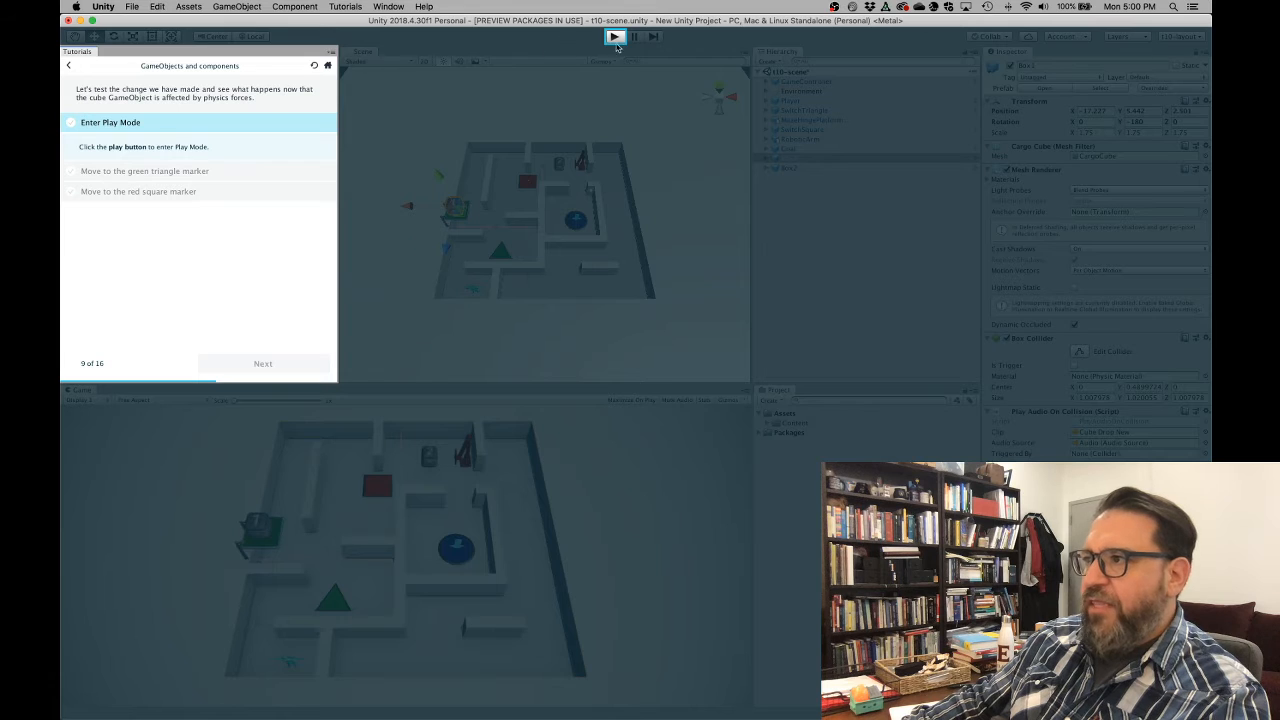
Enter Play Mode and move the character to the green triangle marker and on to the red square marker.
left_click(614, 39)
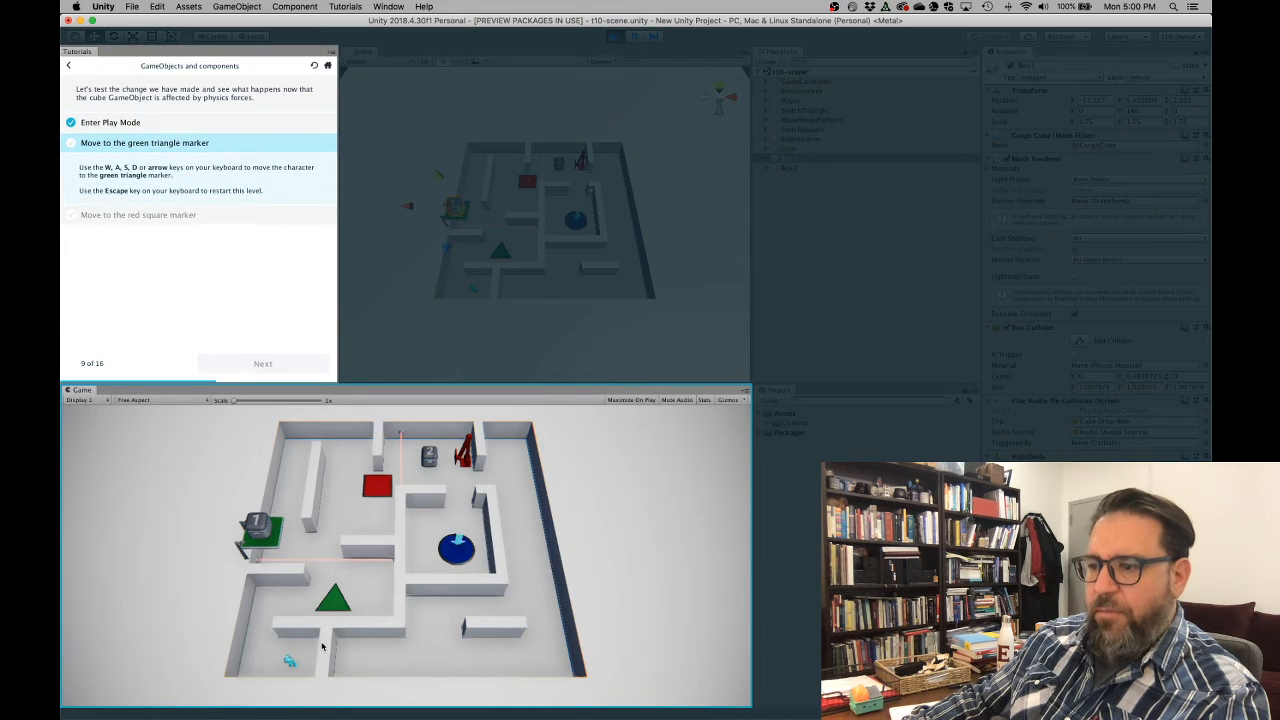
key("a")
key("w")
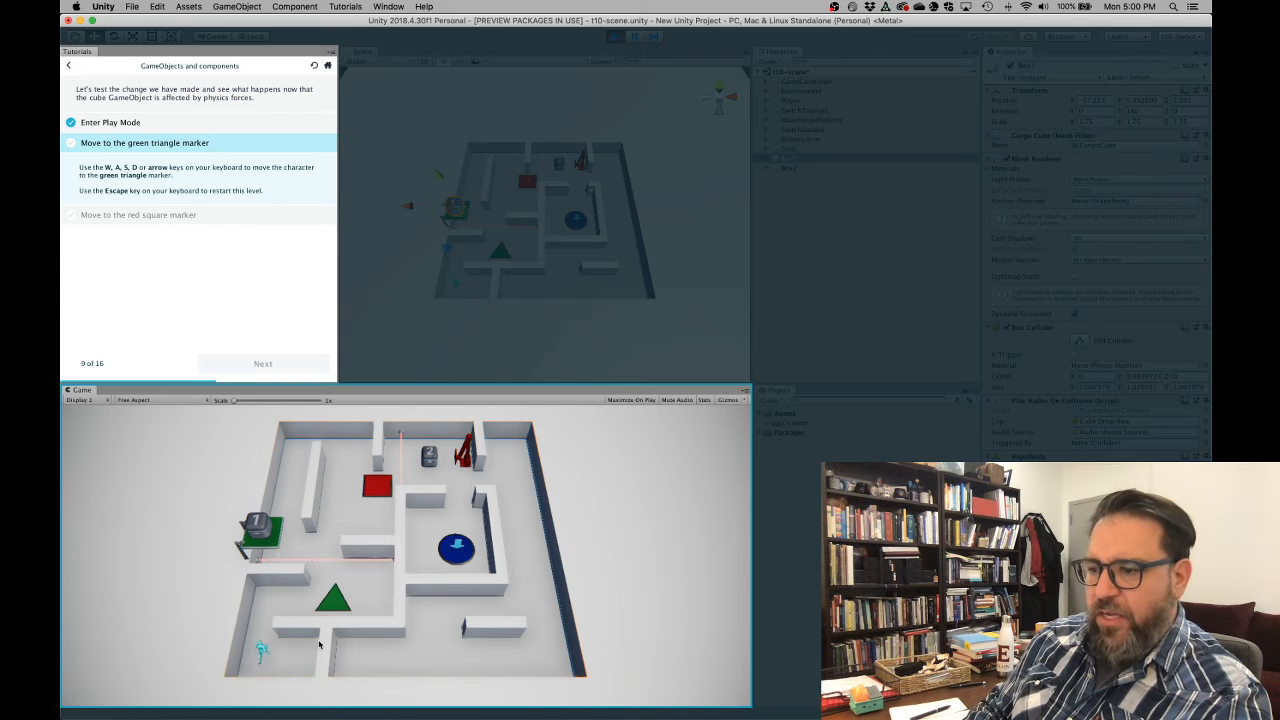
key("d")
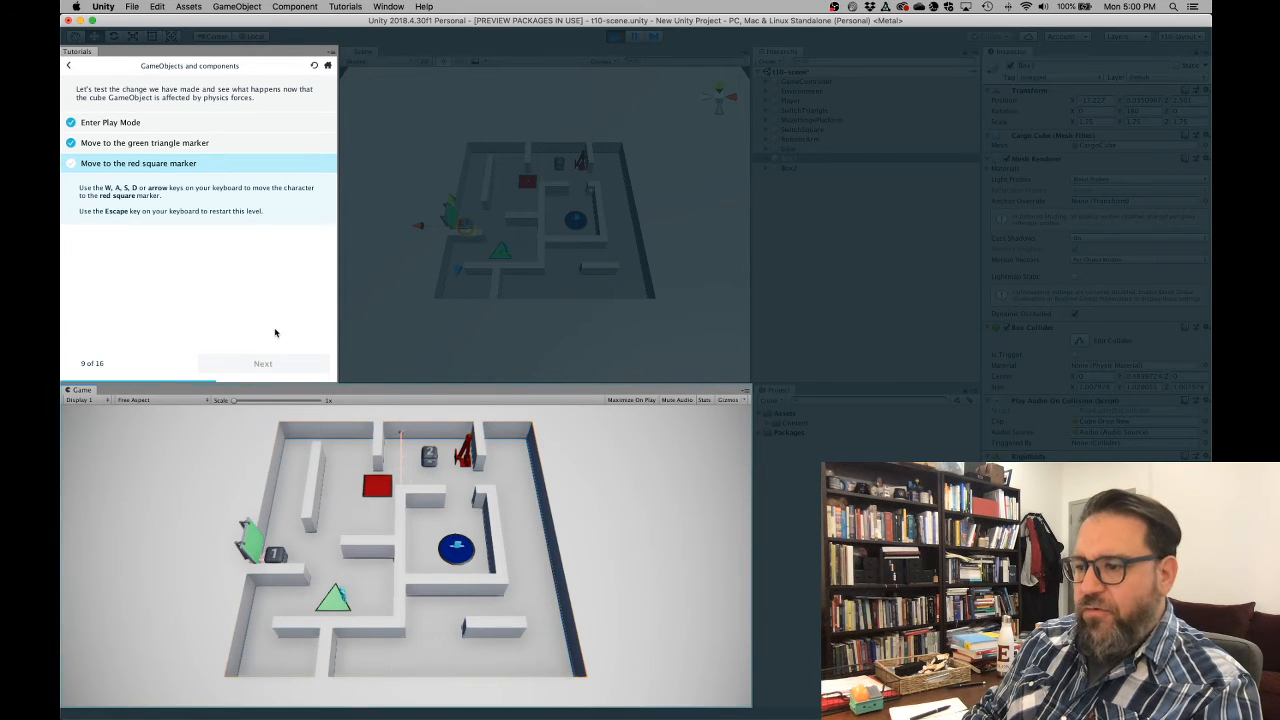
key("w")
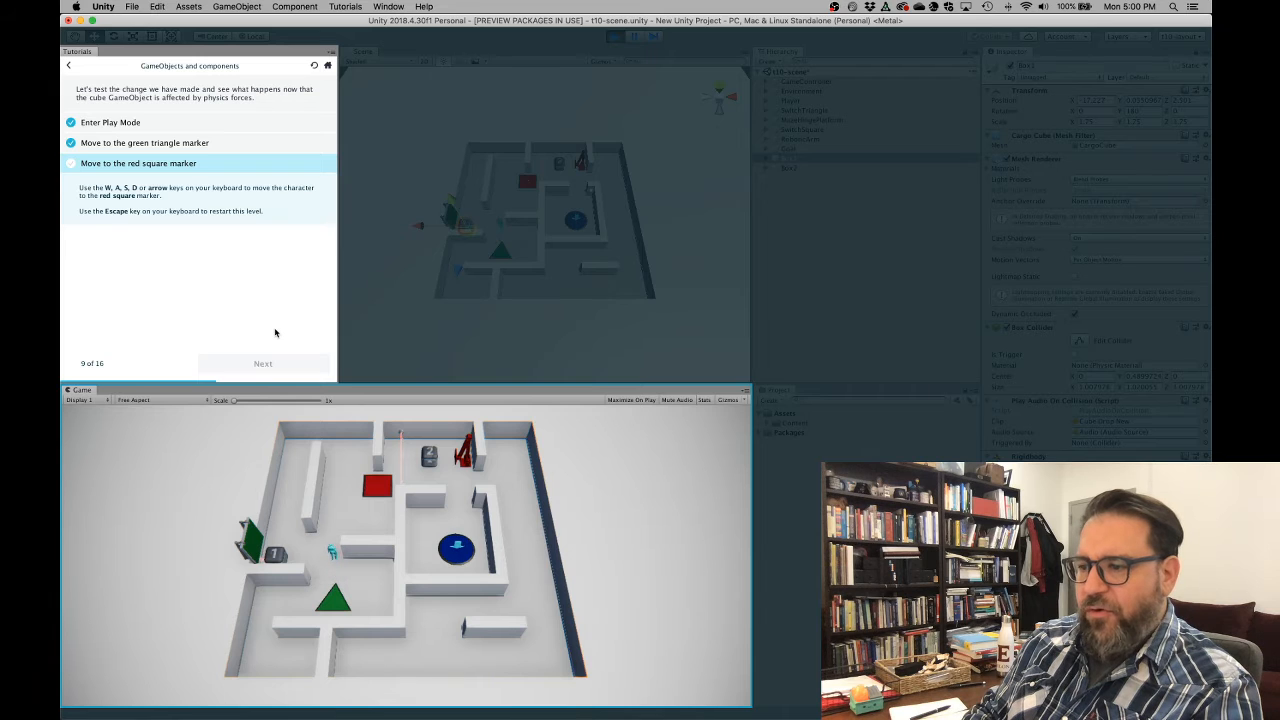
key("w")
key("d")
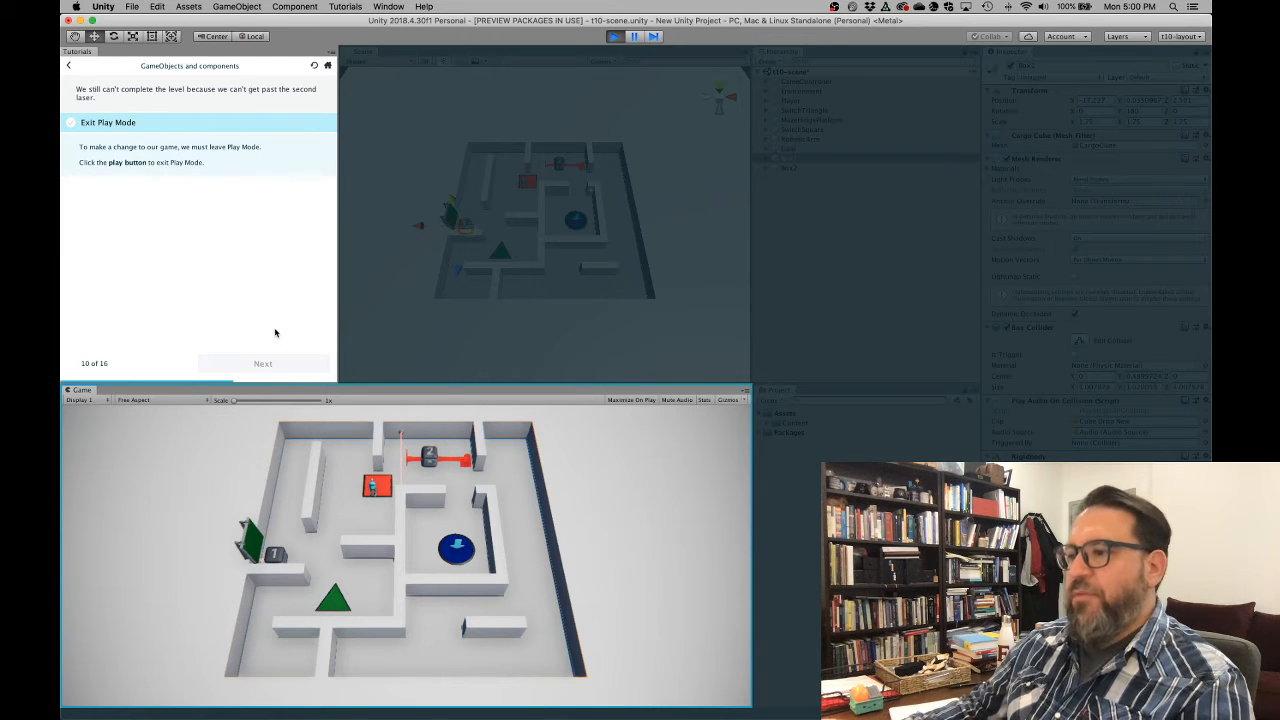
Exit Play Mode and switch the editor to the Default window layout.
key("shift+space")
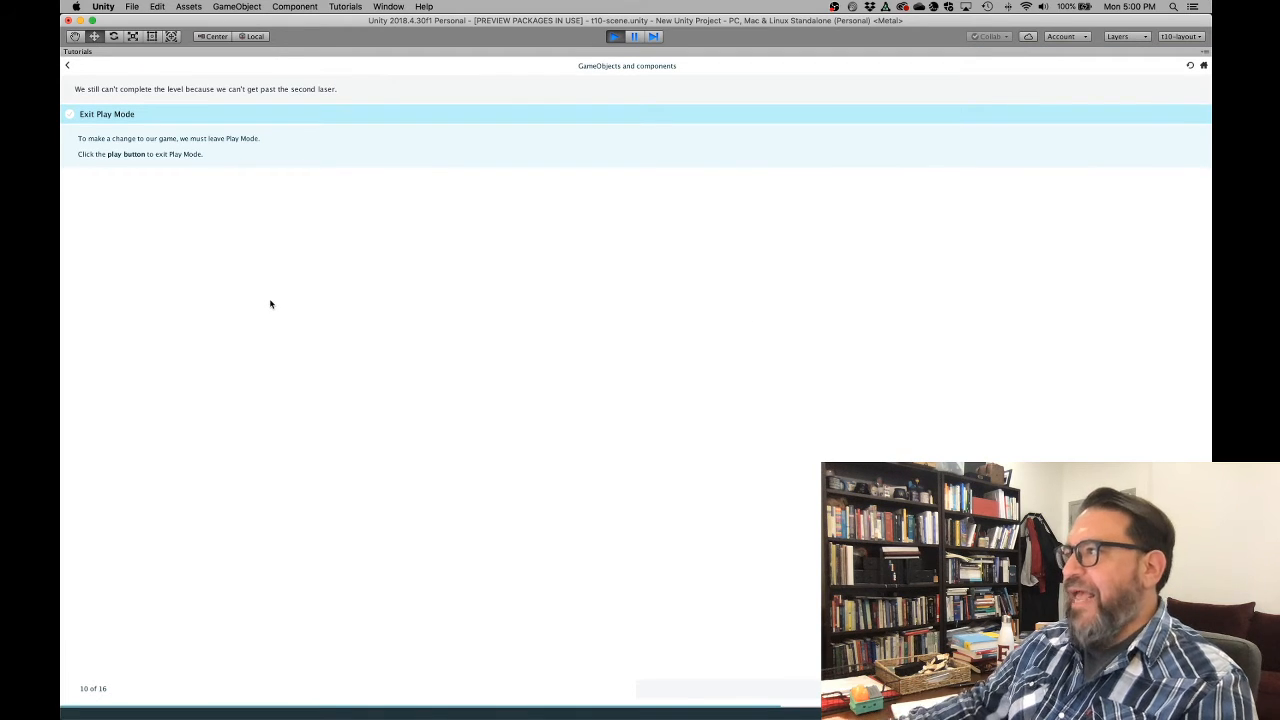
left_click(614, 37)
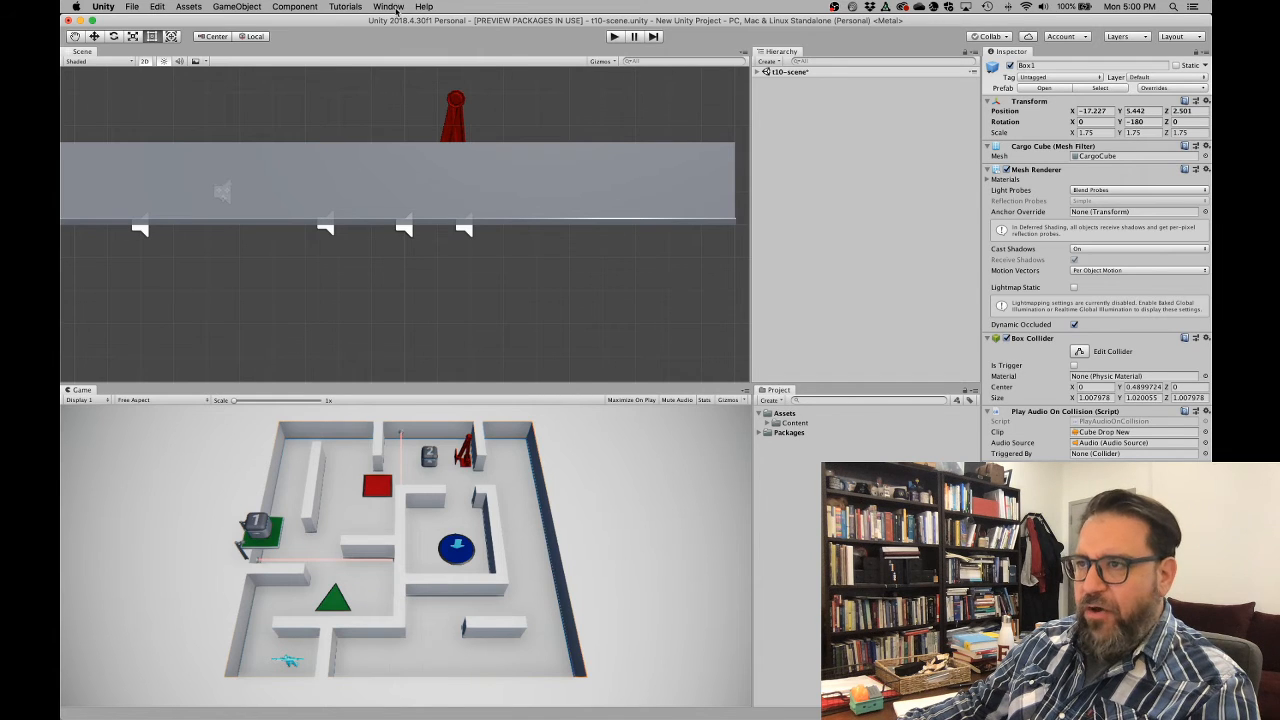
left_click(389, 7)
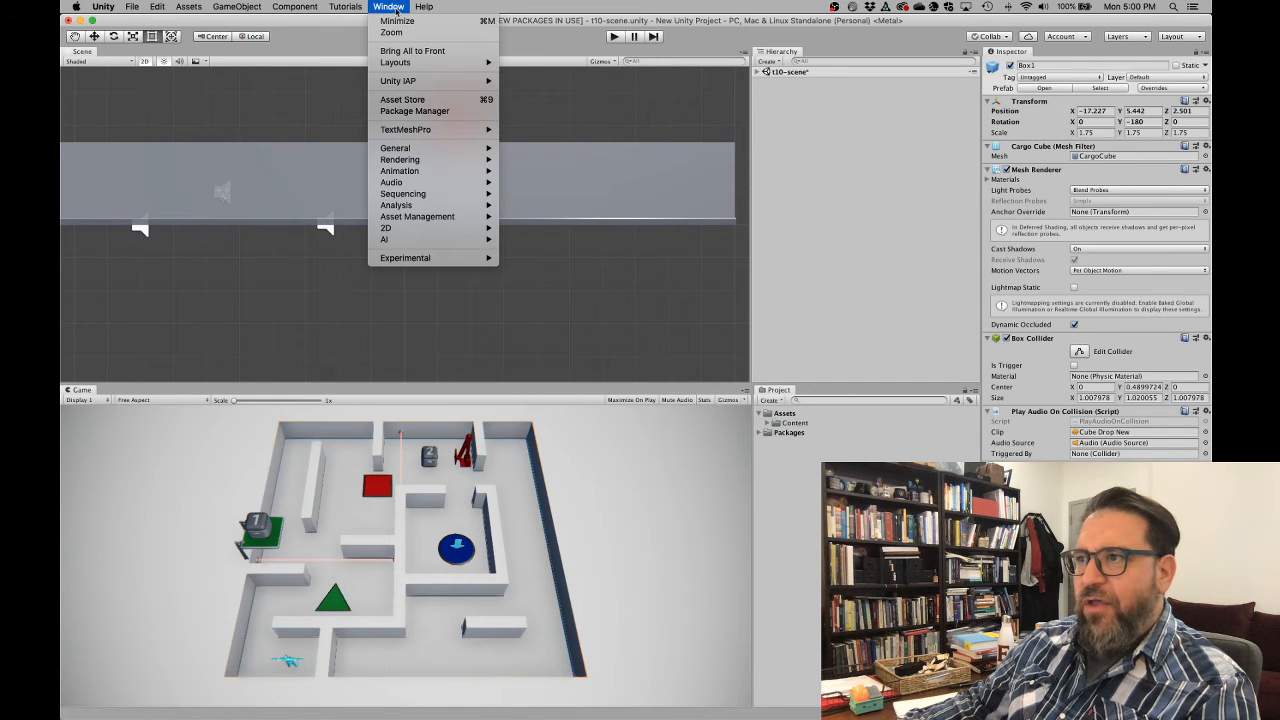
mouse_move(408, 64)
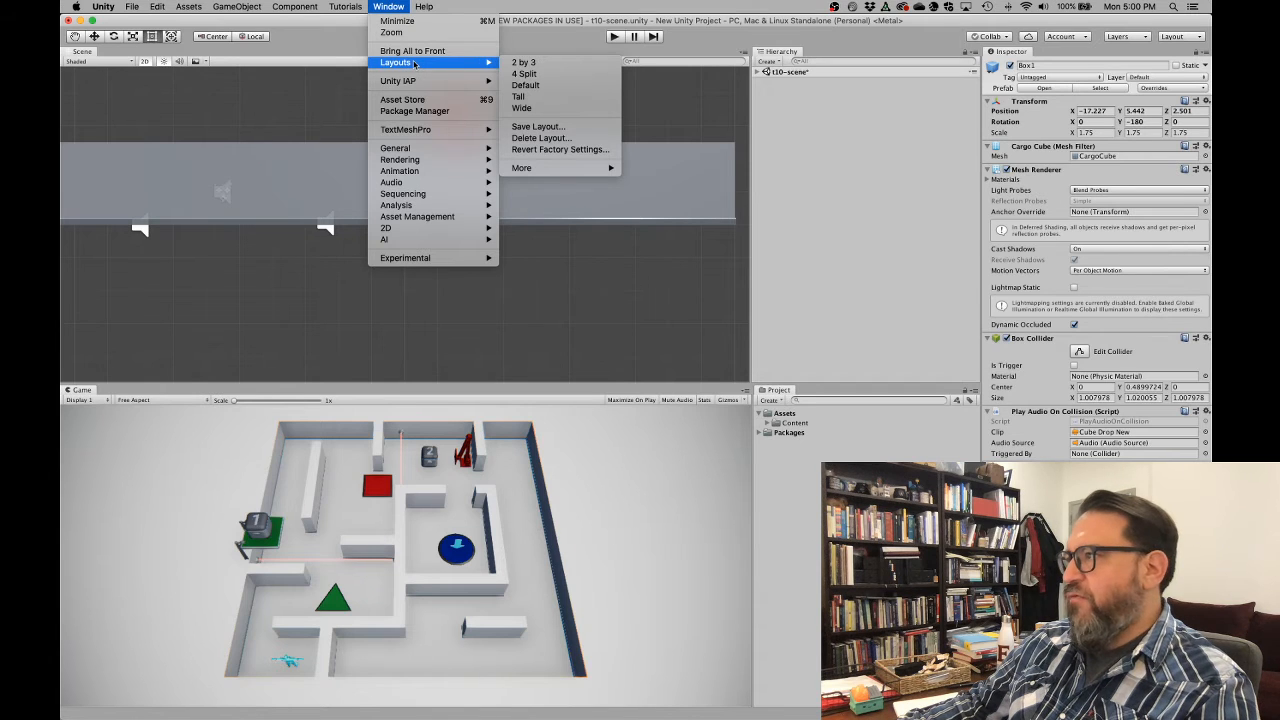
left_click(536, 85)
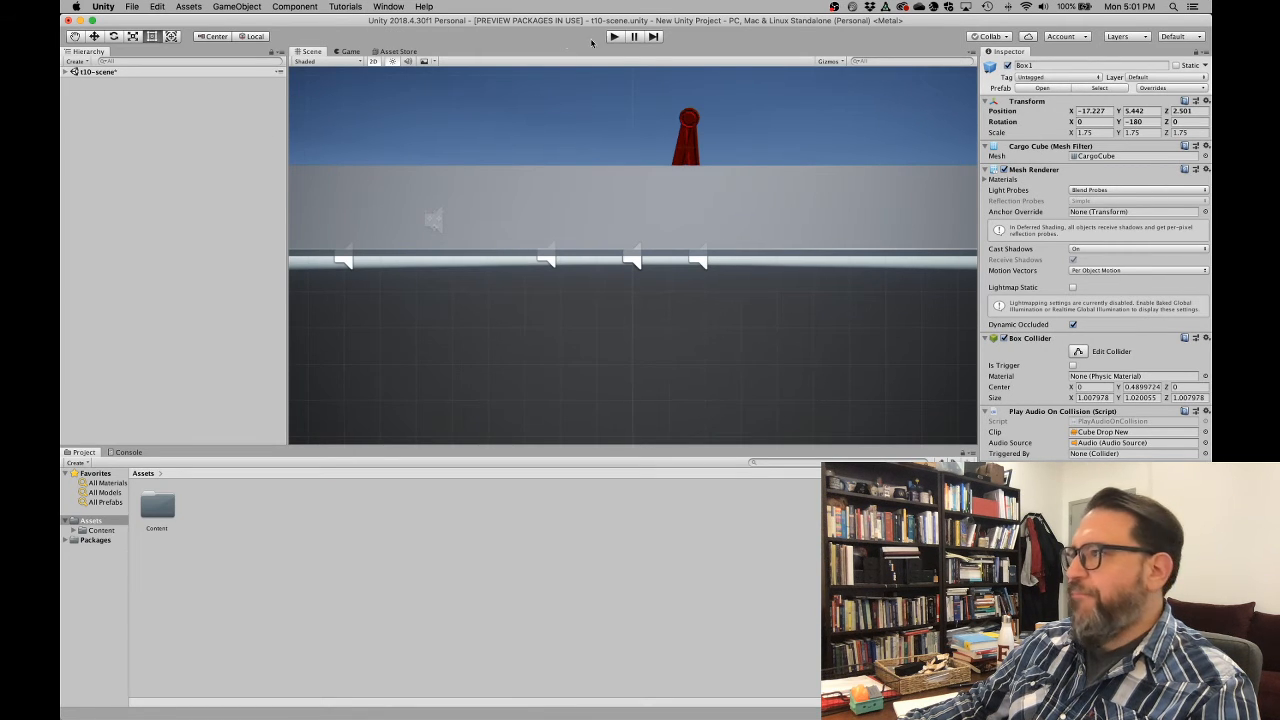
Reopen the Tutorials window and advance past the Hierarchy window explanation to the Box2 selection task.
left_click(345, 7)
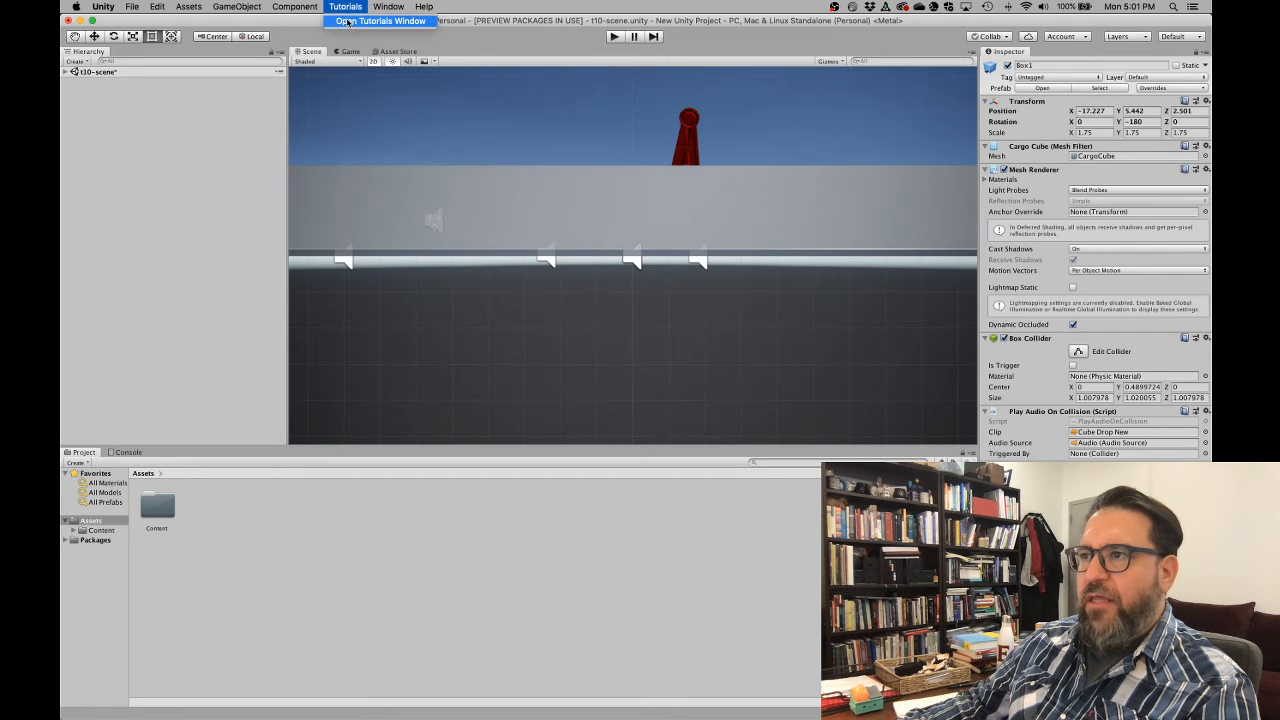
left_click(380, 21)
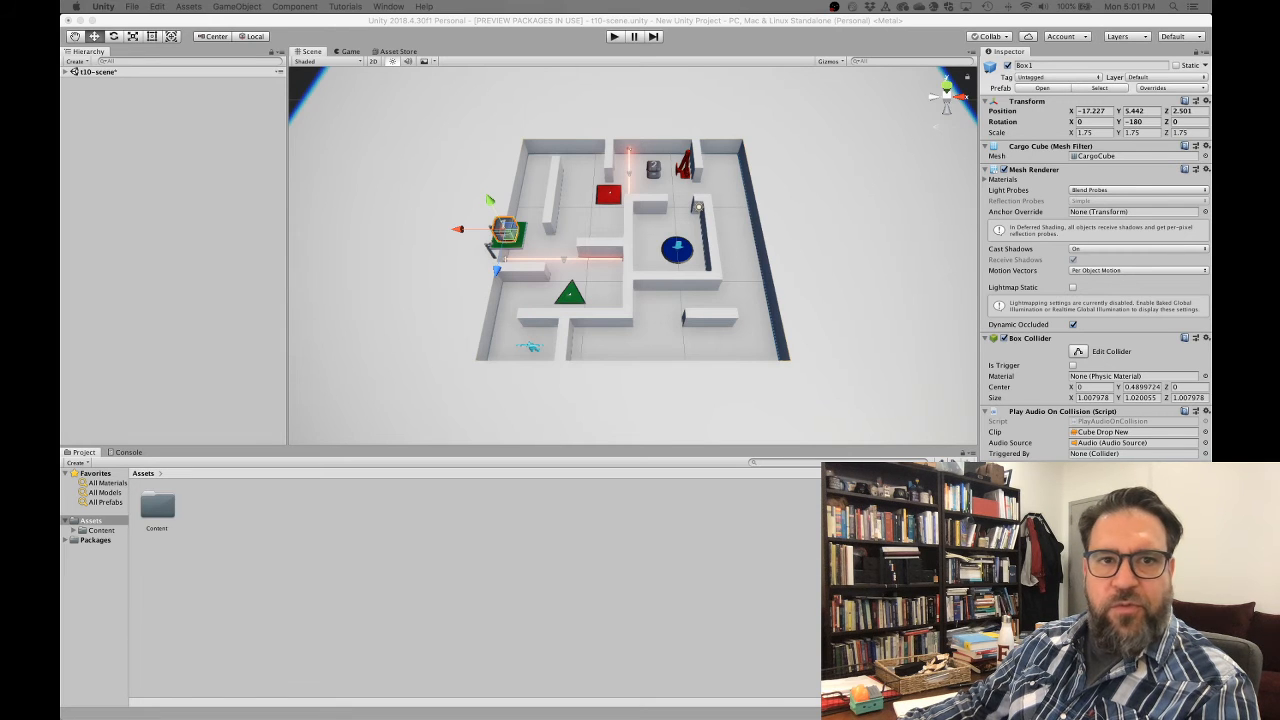
left_click_drag(225, 20, 208, 90)
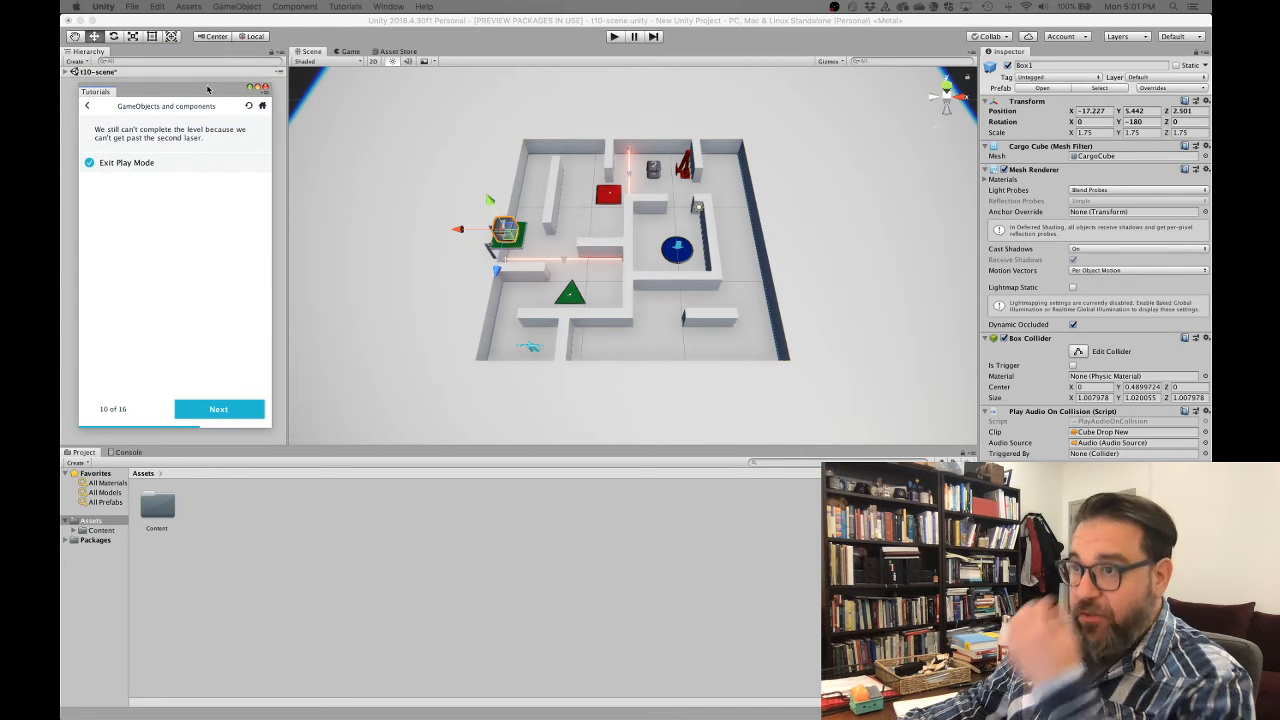
left_click(221, 408)
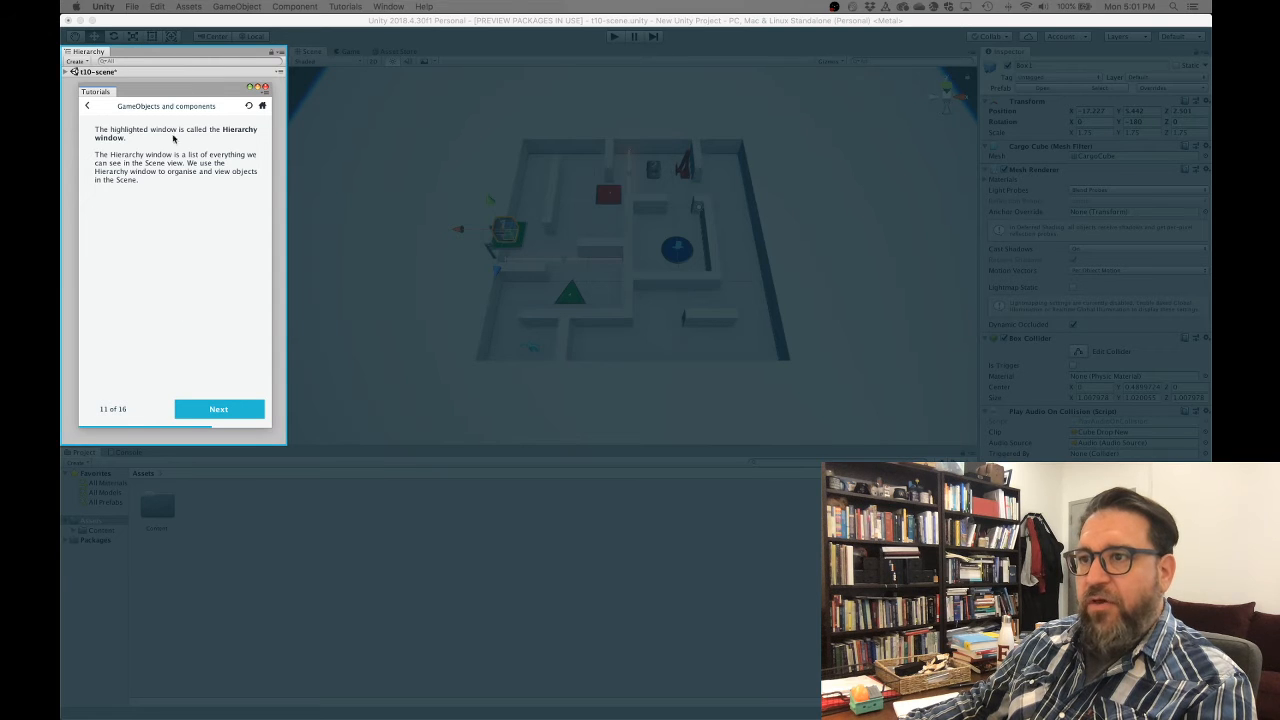
left_click_drag(137, 91, 773, 222)
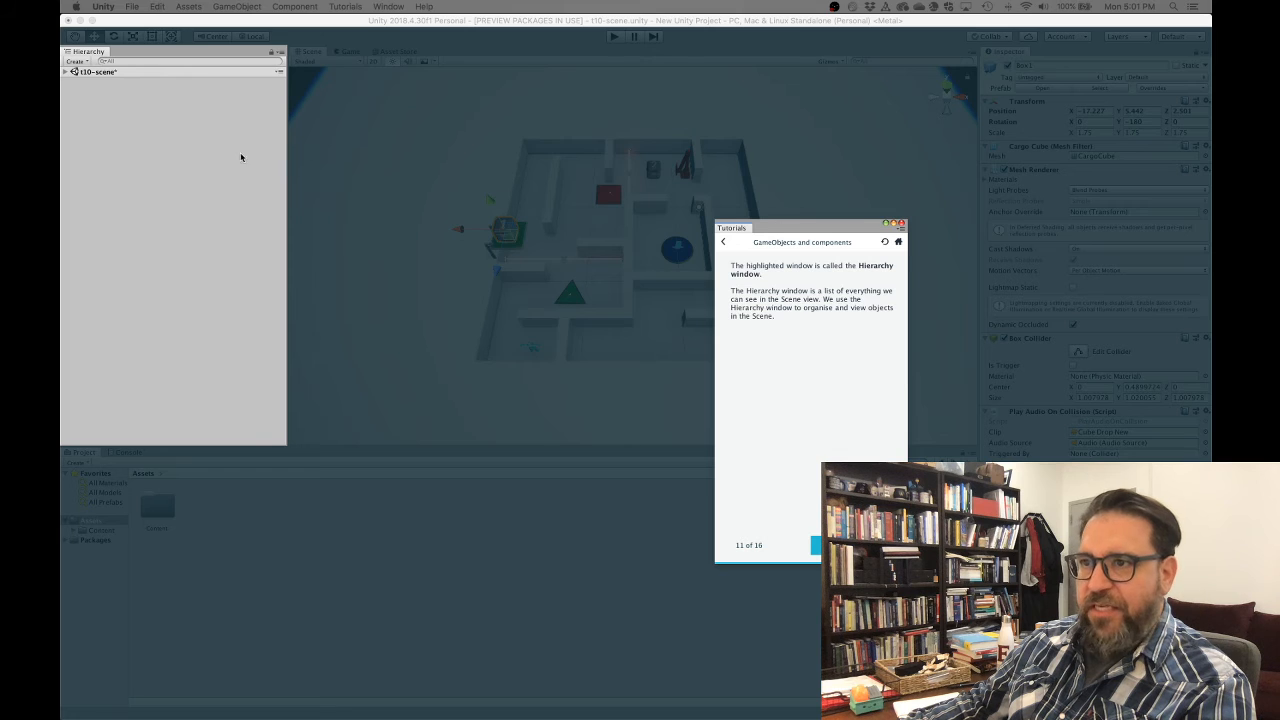
left_click(816, 545)
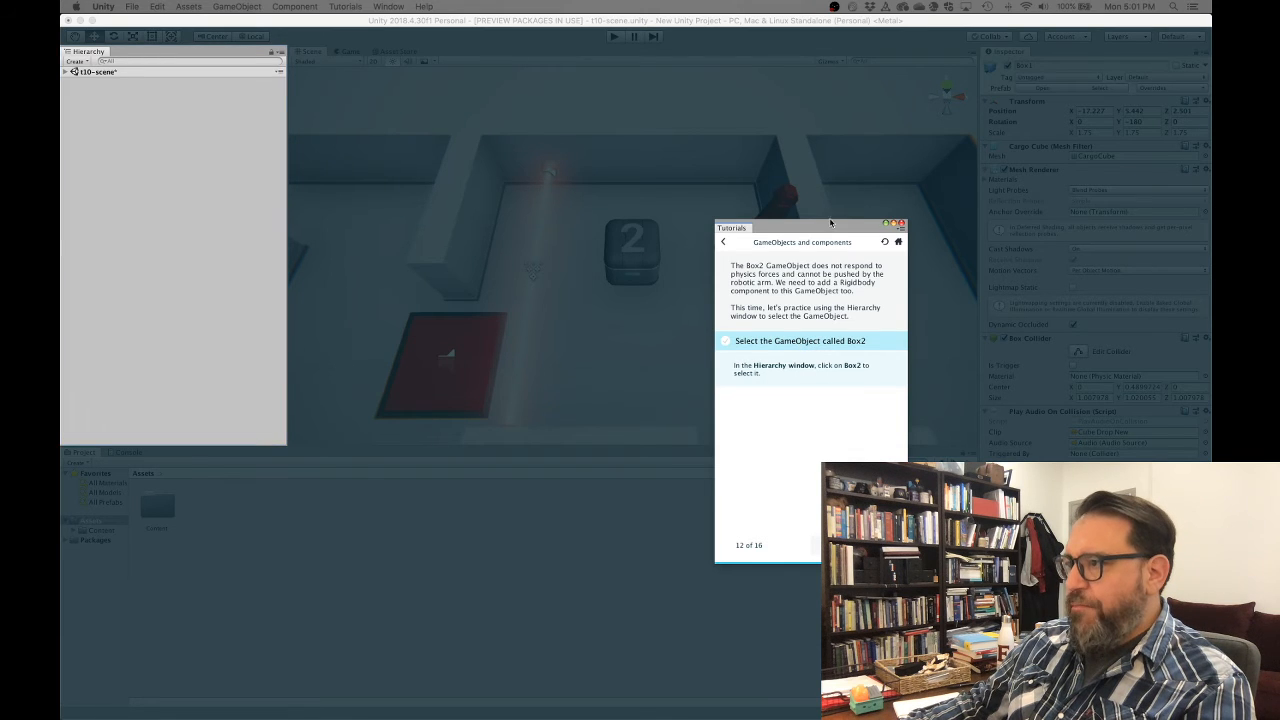
Select Box2 under t10-scene in the Hierarchy and advance the tutorial to the task of adding a component.
left_click_drag(830, 222, 315, 313)
left_click(648, 240)
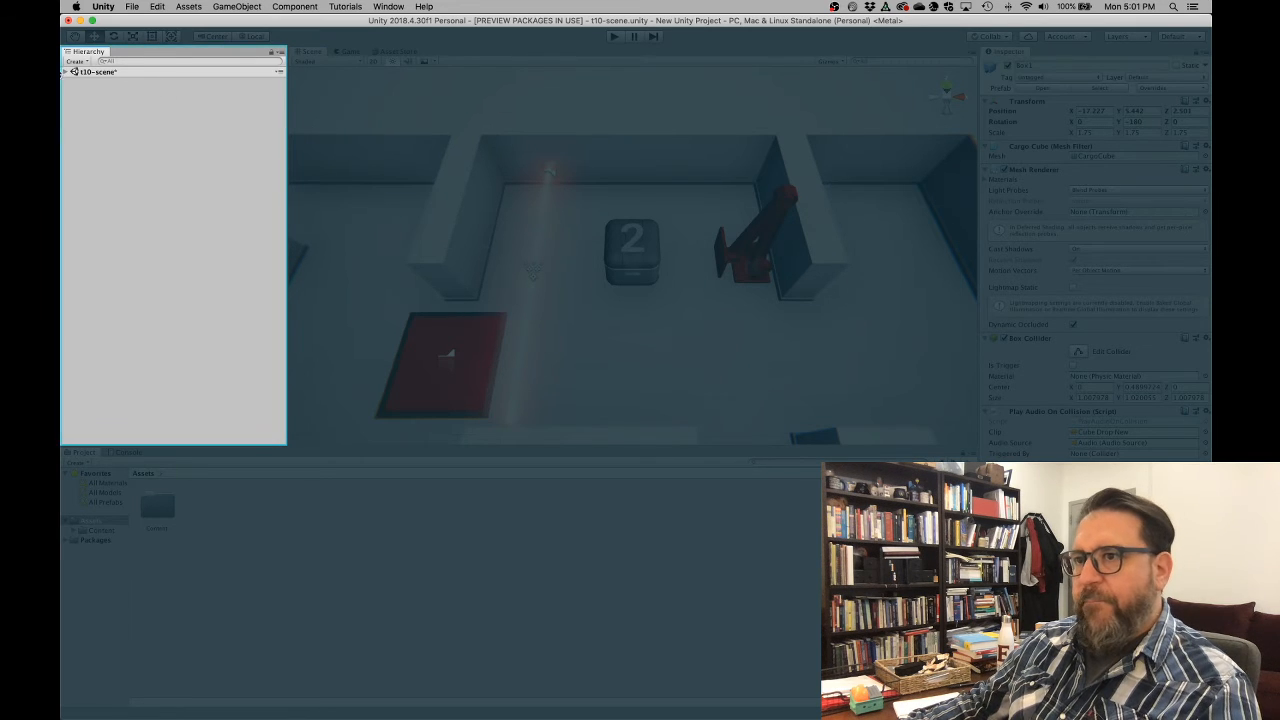
left_click(65, 72)
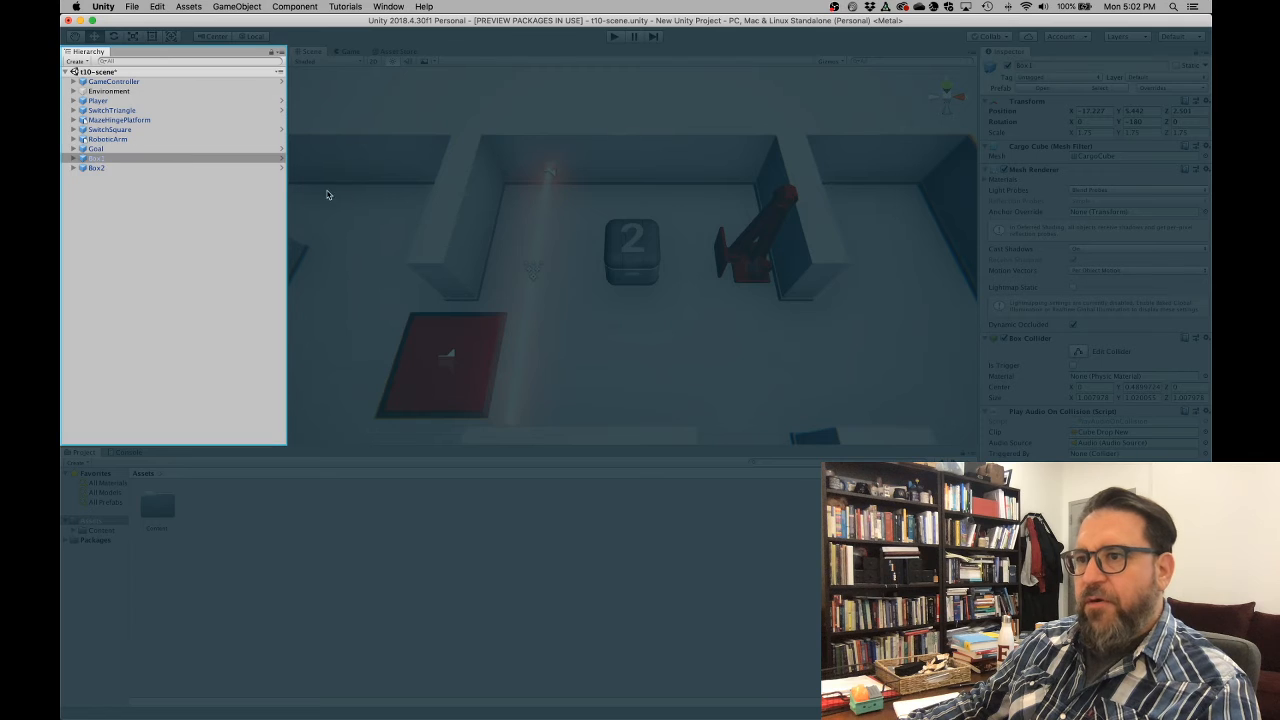
left_click(112, 168)
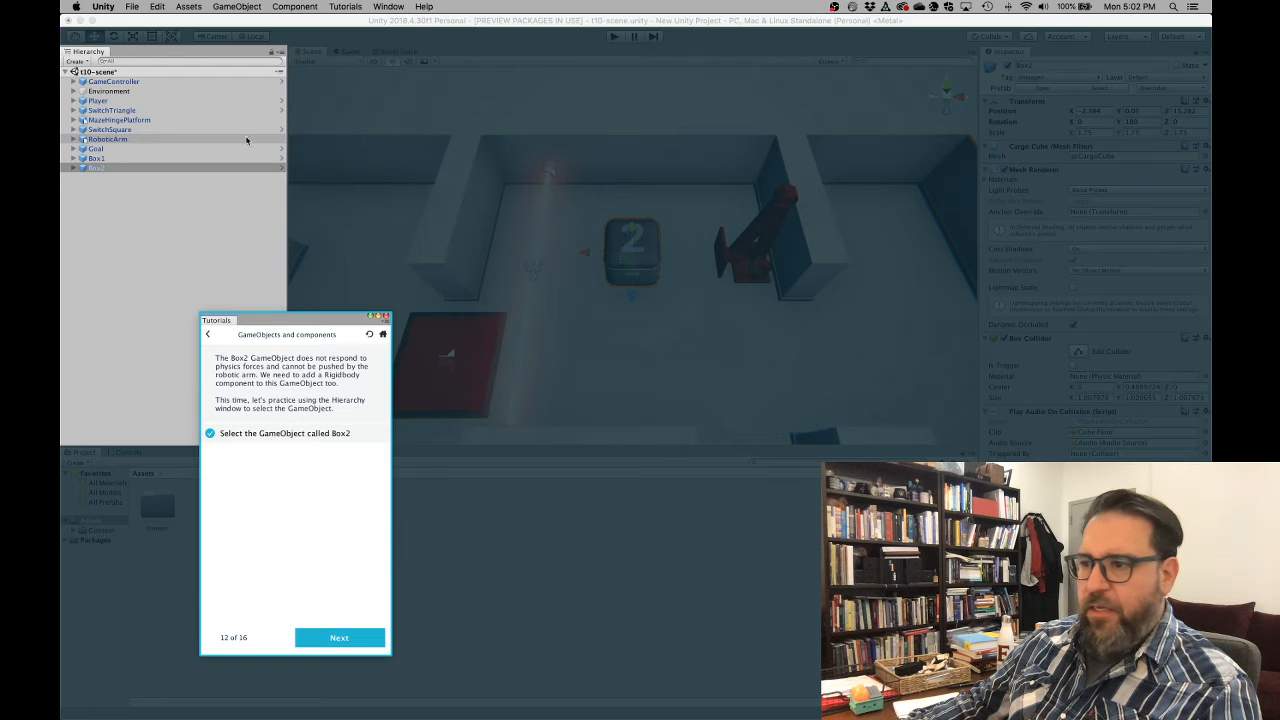
left_click_drag(306, 322, 448, 245)
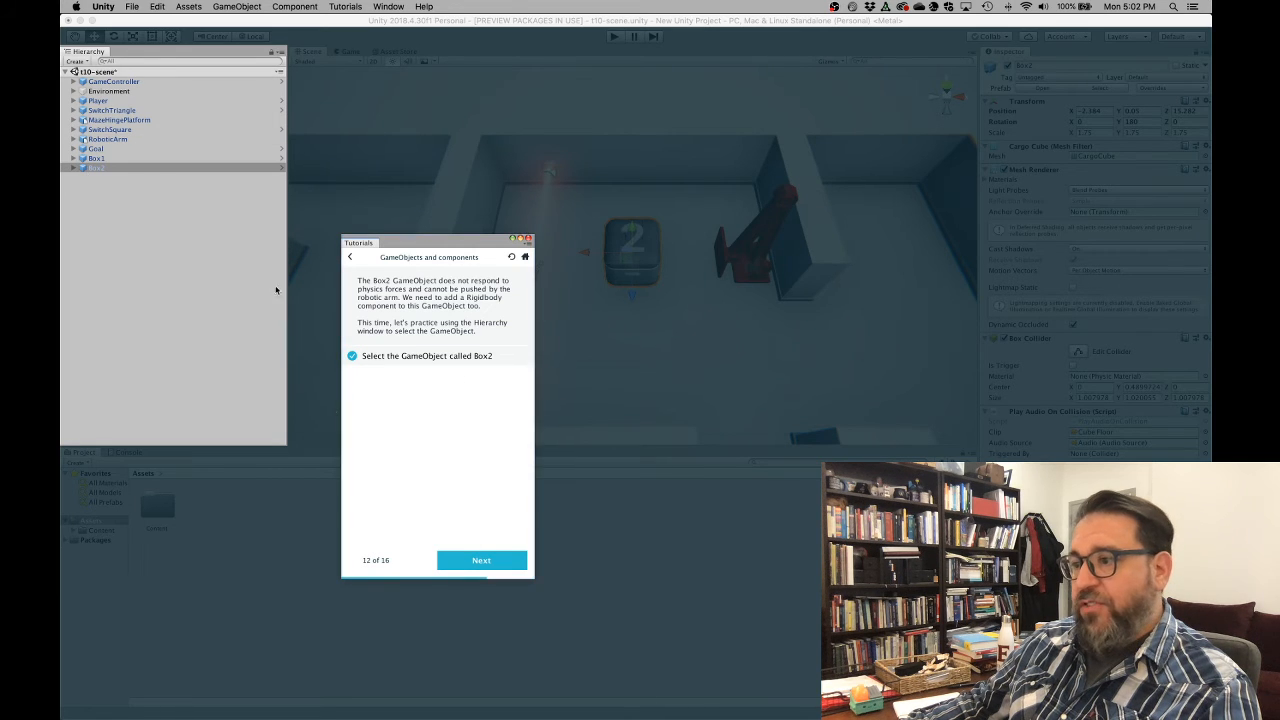
left_click(482, 560)
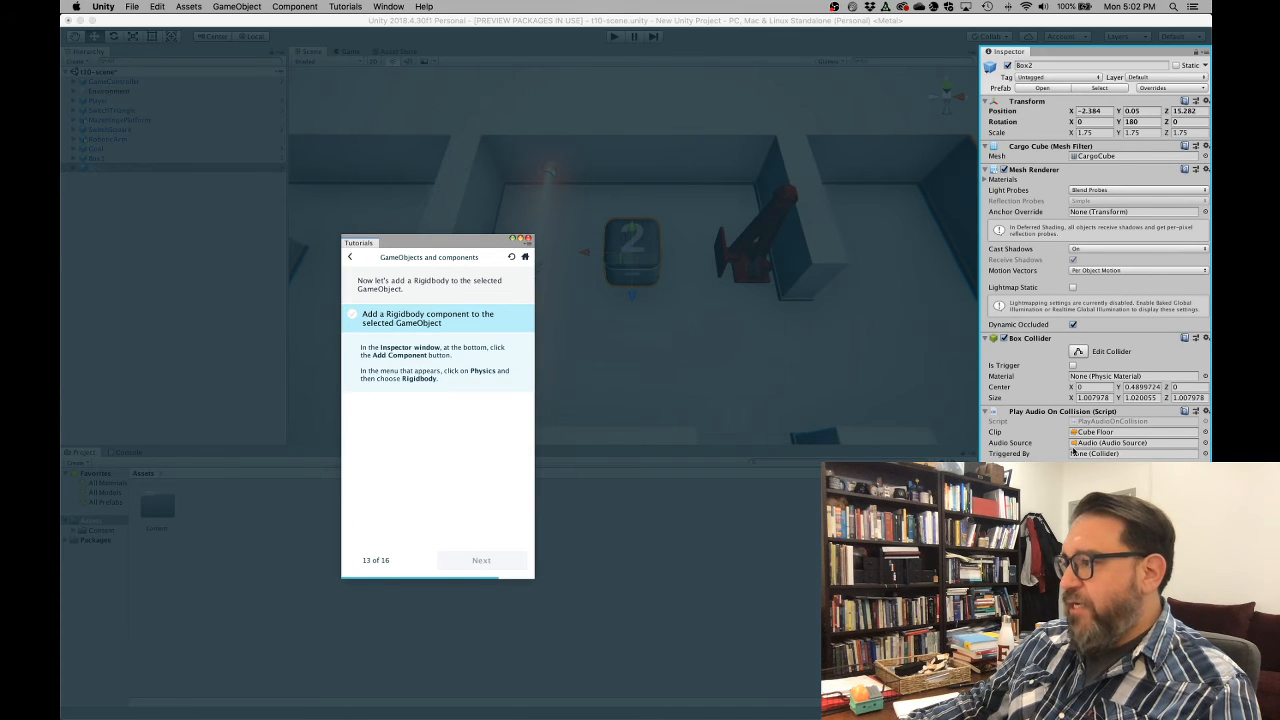
Add a Physics Rigidbody component to Box2 and advance the tutorial to the final Play Mode test.
left_click(1094, 548)
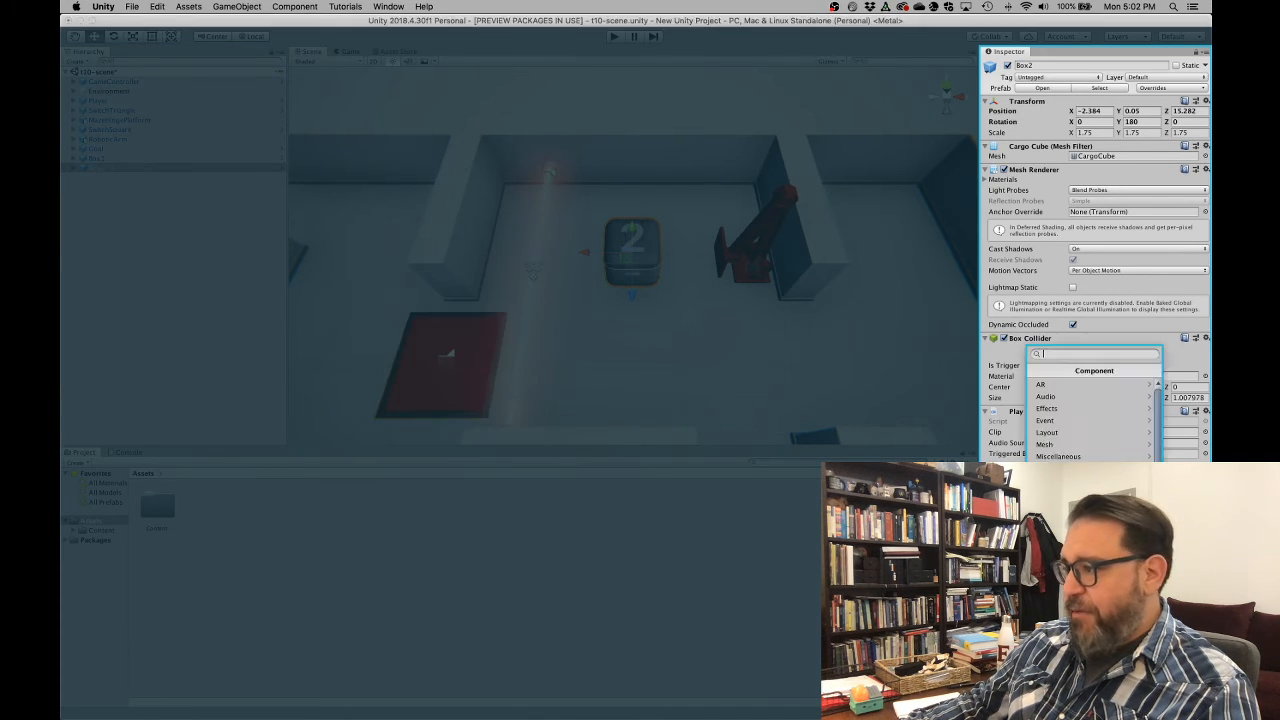
scroll(1094, 420, "down", 3)
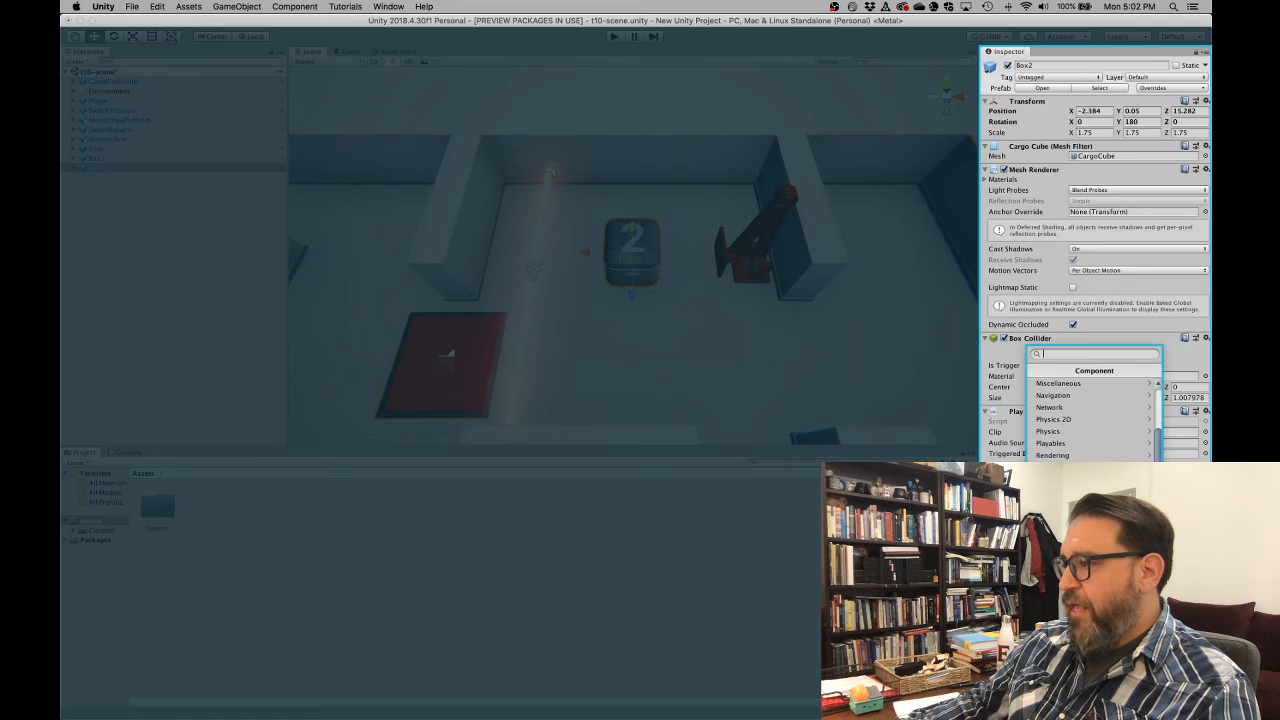
left_click(1060, 431)
scroll(1060, 431, "down", 2)
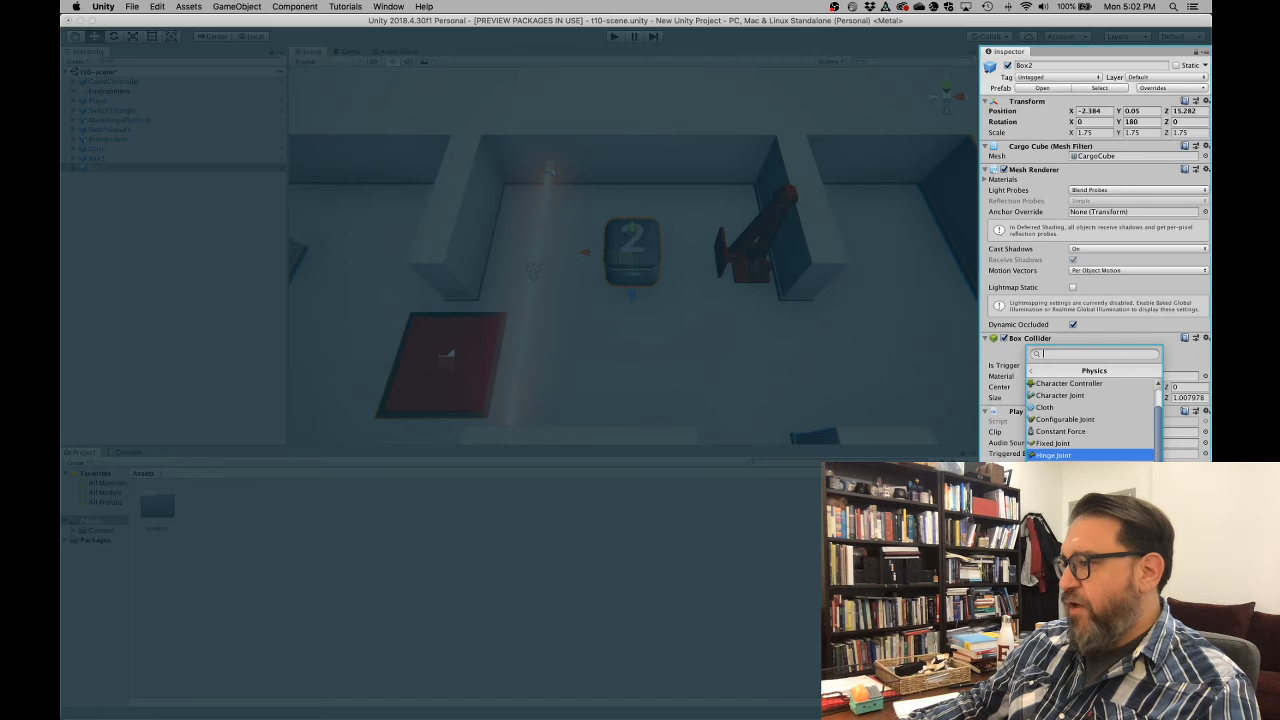
left_click(1060, 480)
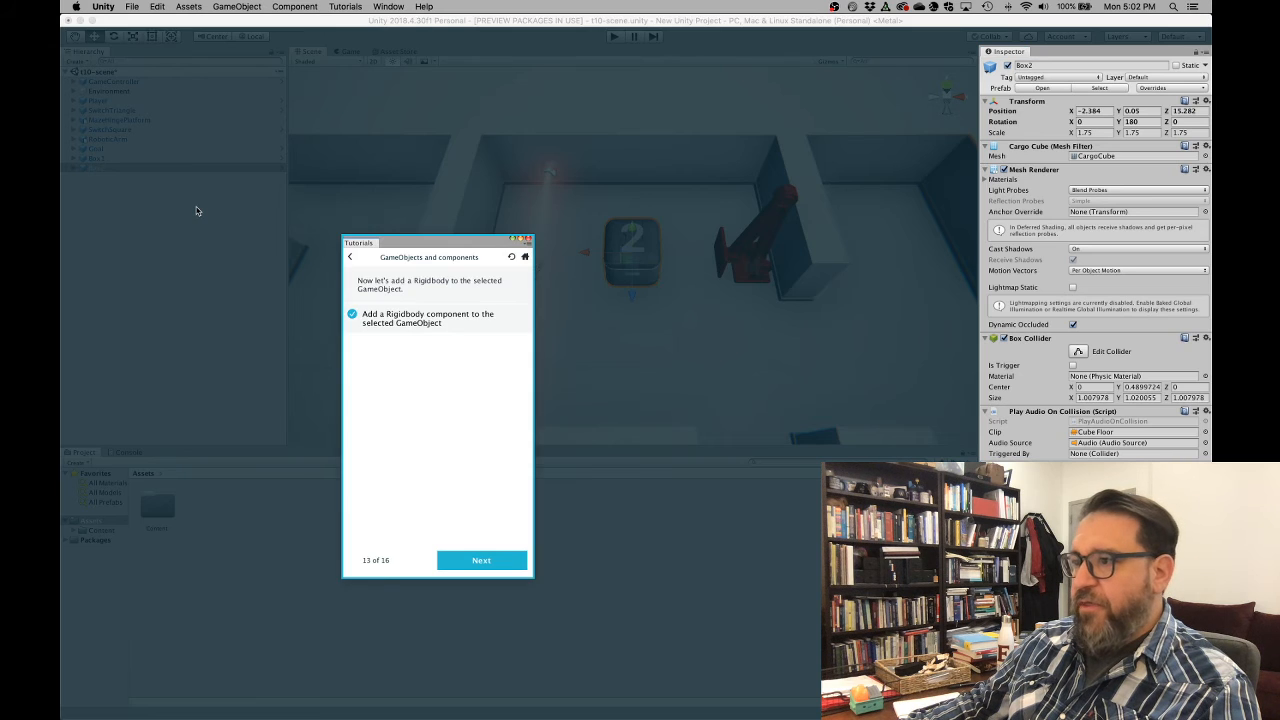
left_click_drag(420, 242, 452, 206)
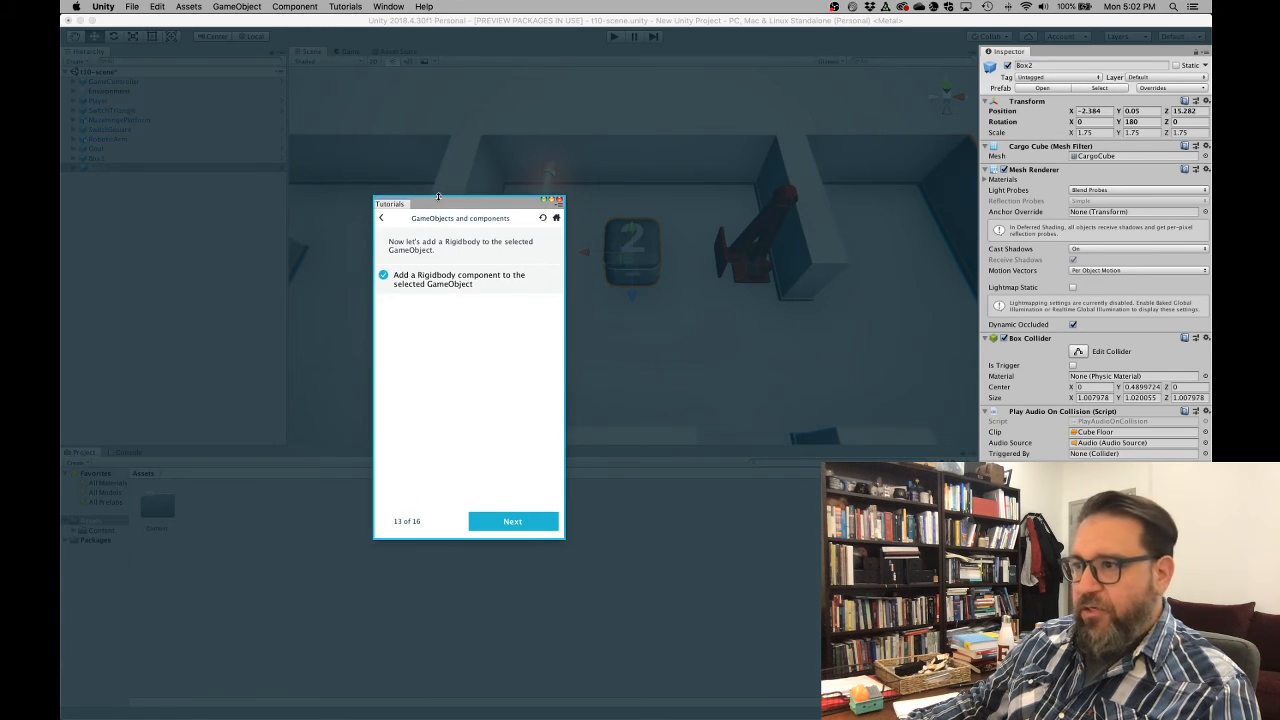
left_click(511, 522)
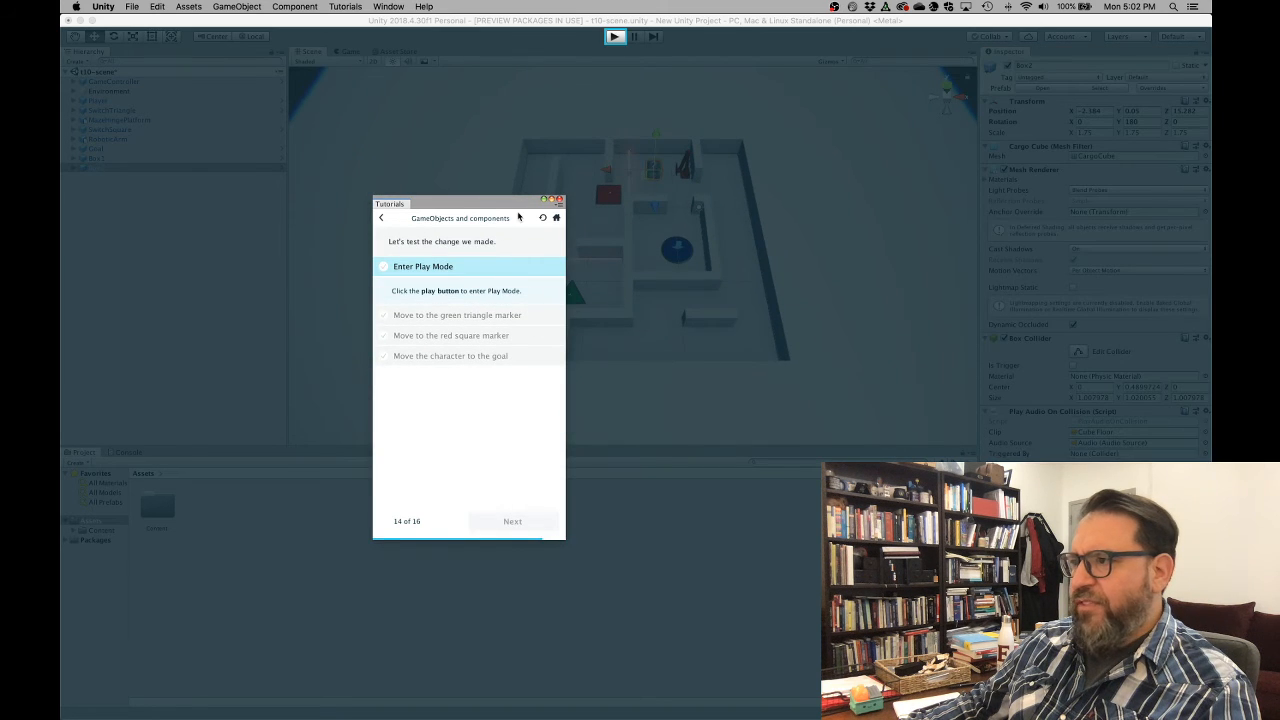
Move the Tutorials window off the maze, enter Play Mode and bring the character to the green triangle marker.
left_click_drag(507, 193, 248, 110)
left_click(614, 37)
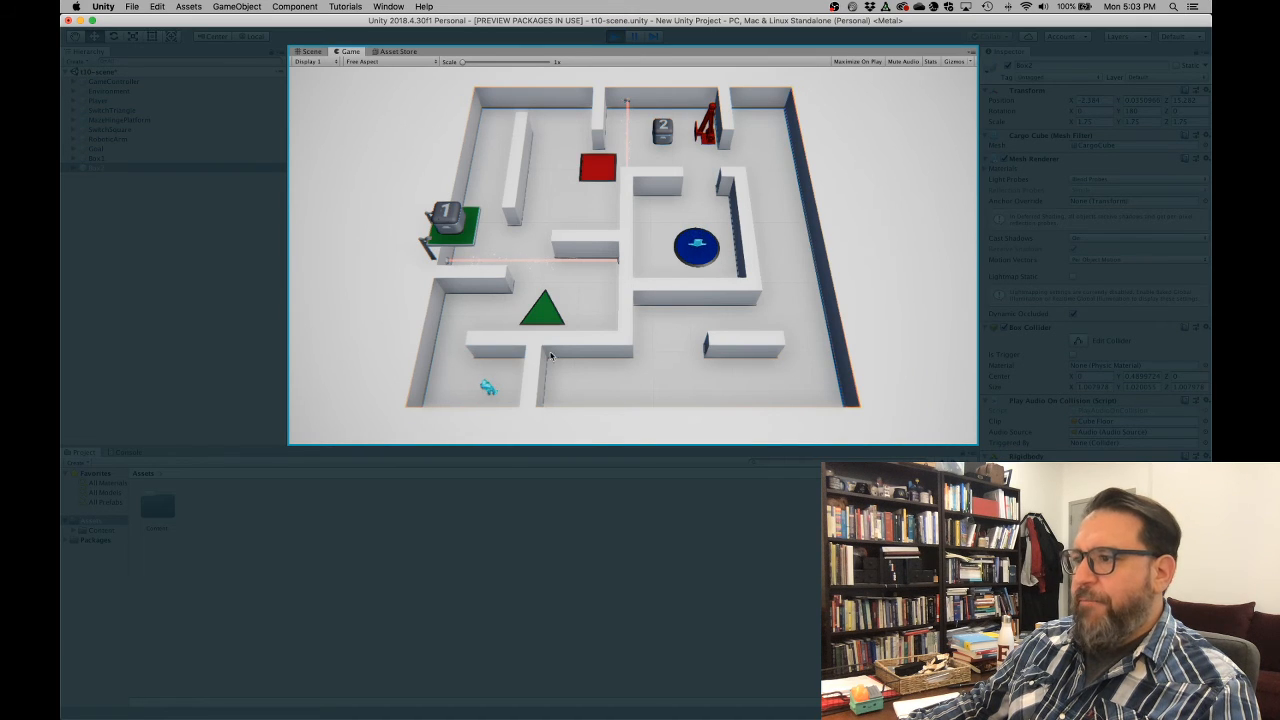
key("Left")
key("Up")
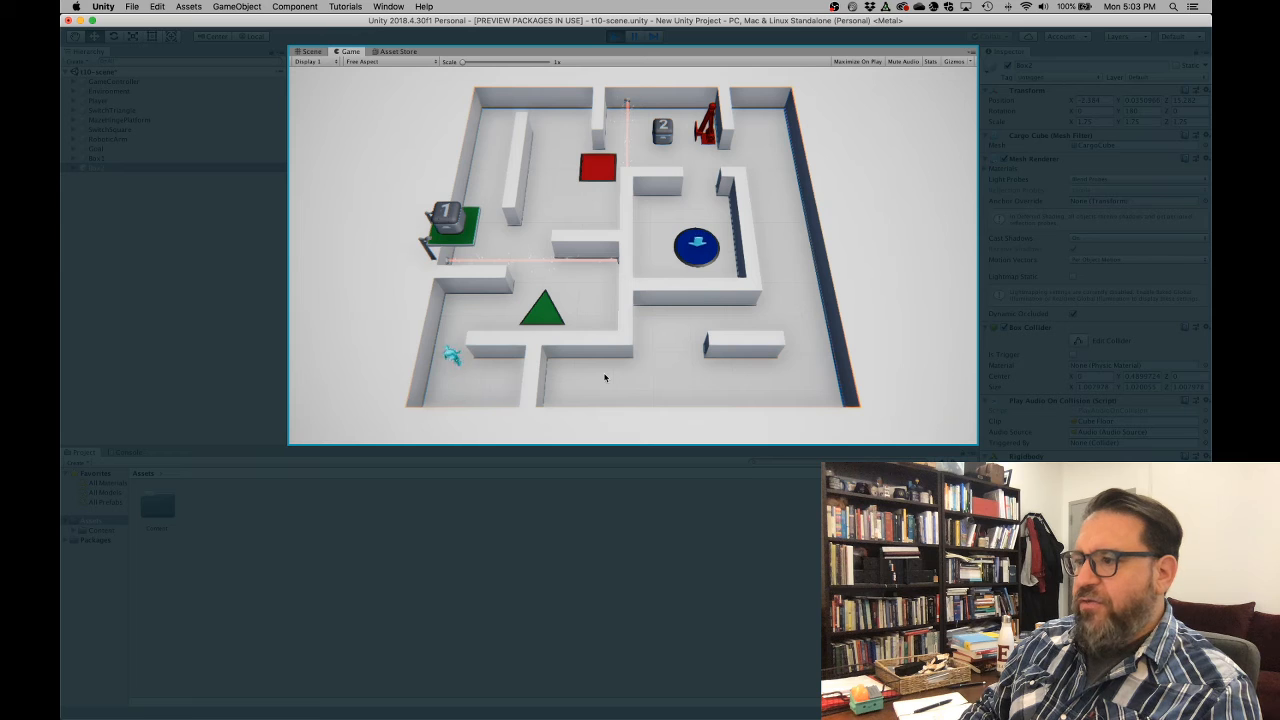
key("Right")
key("Right")
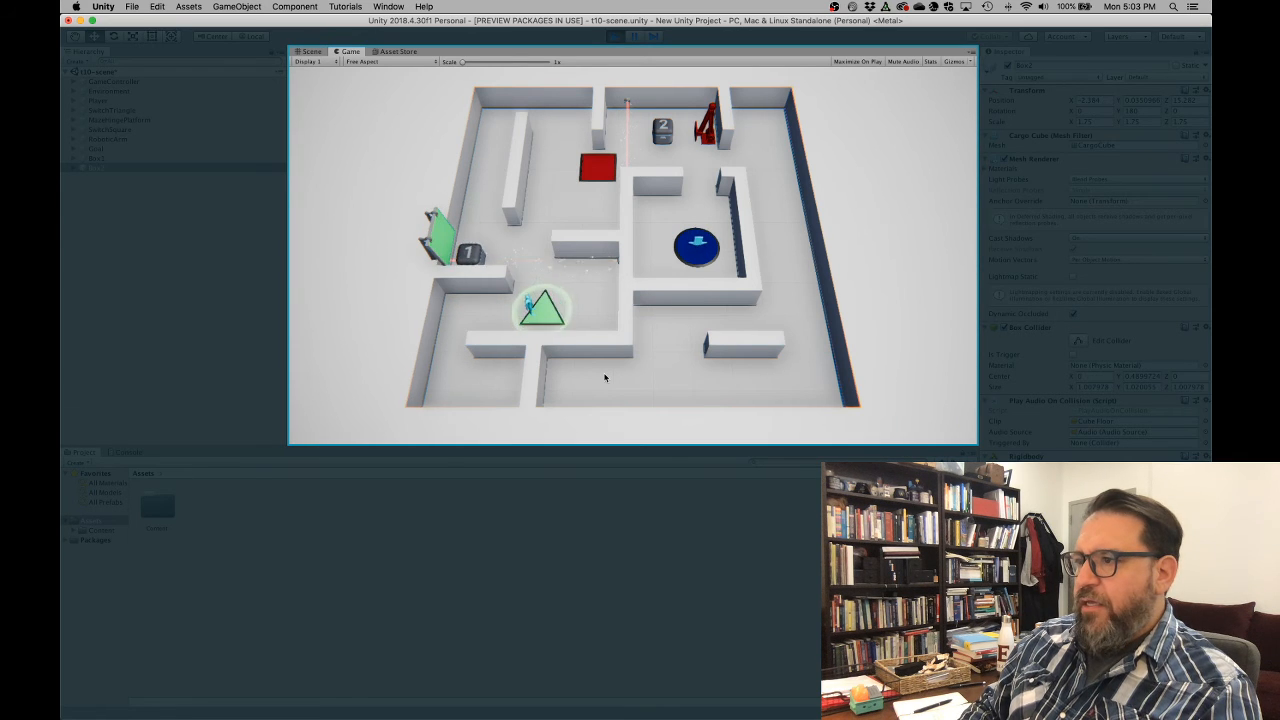
Guide the character from the green triangle over the red square switch and through the maze to the blue circular goal.
key("Up")
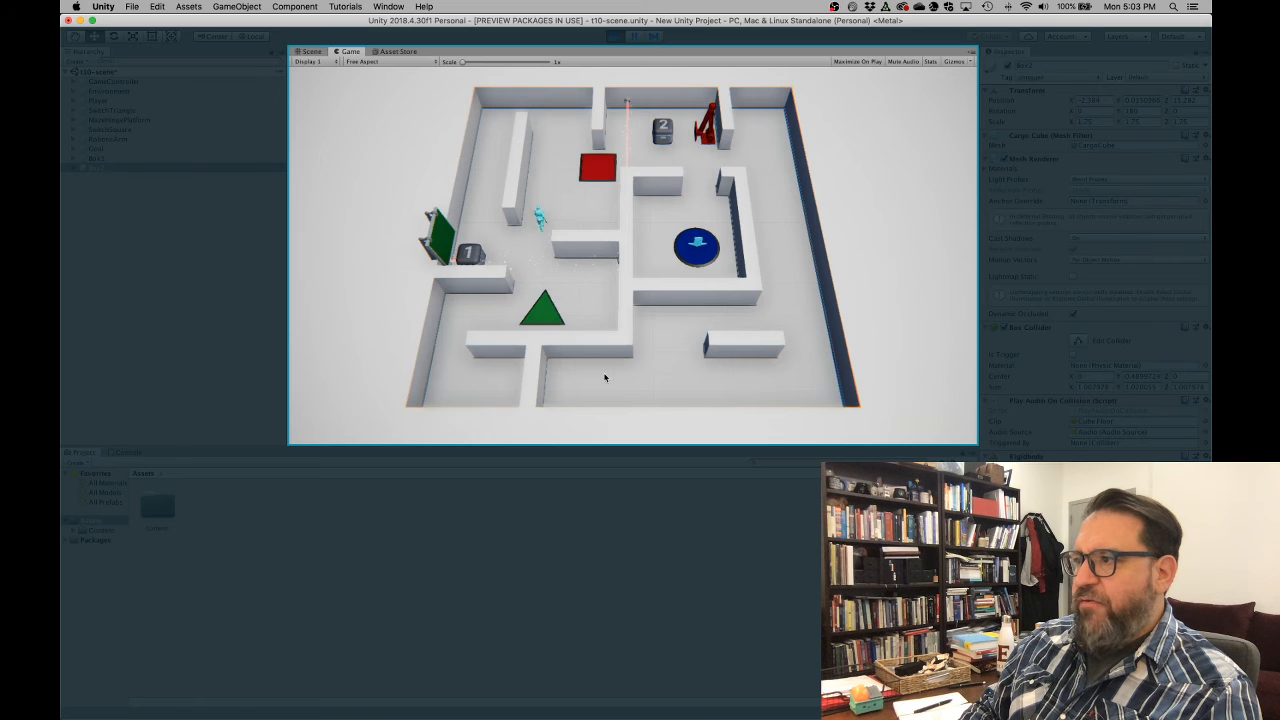
key("Right")
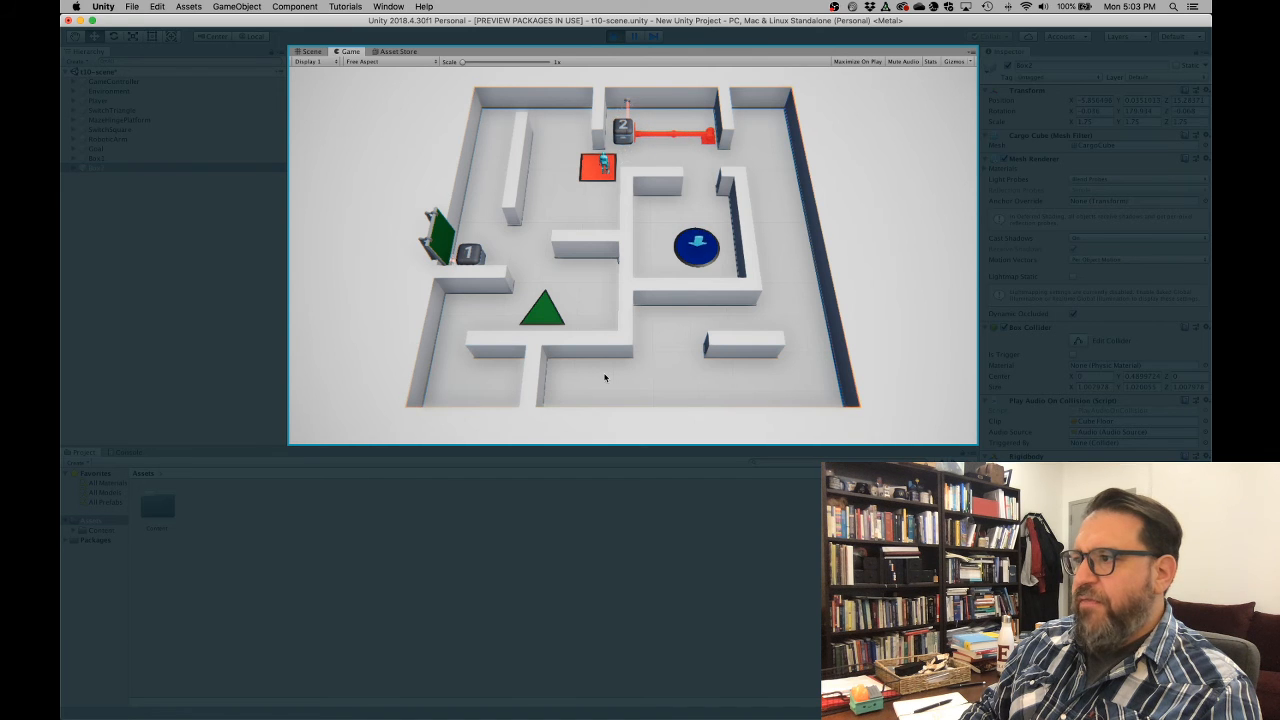
key("Right")
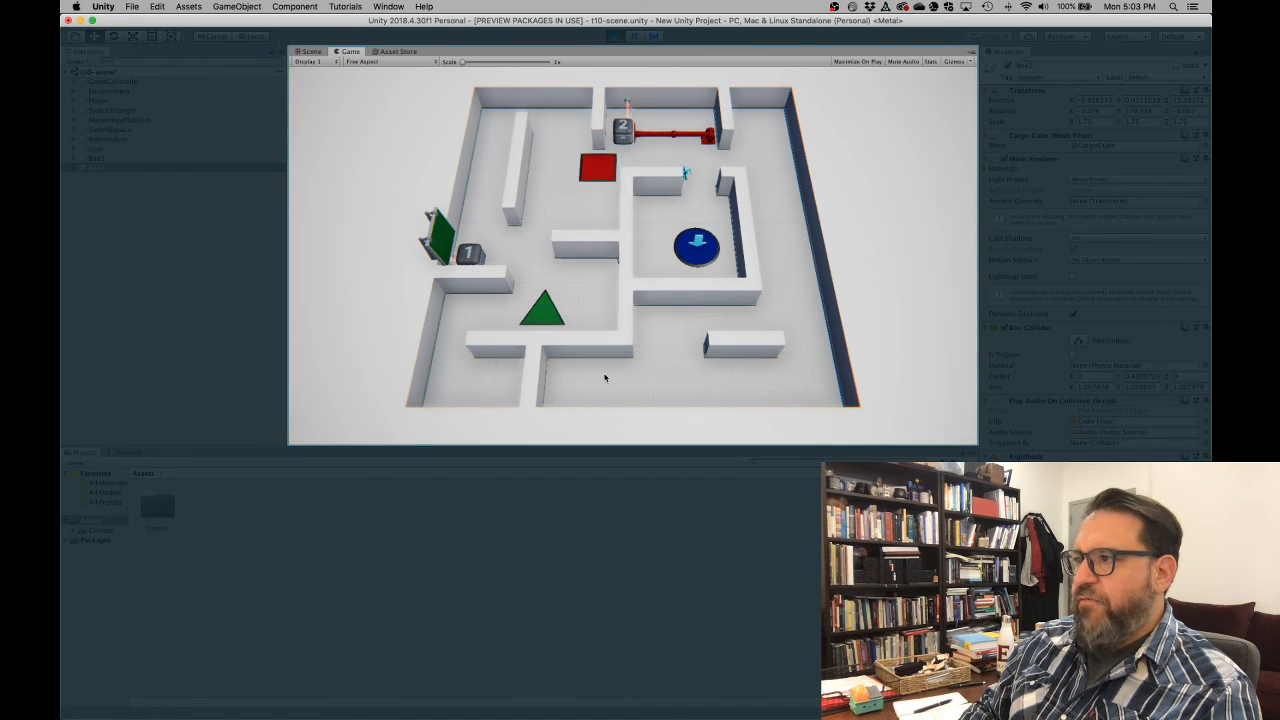
key("Down")
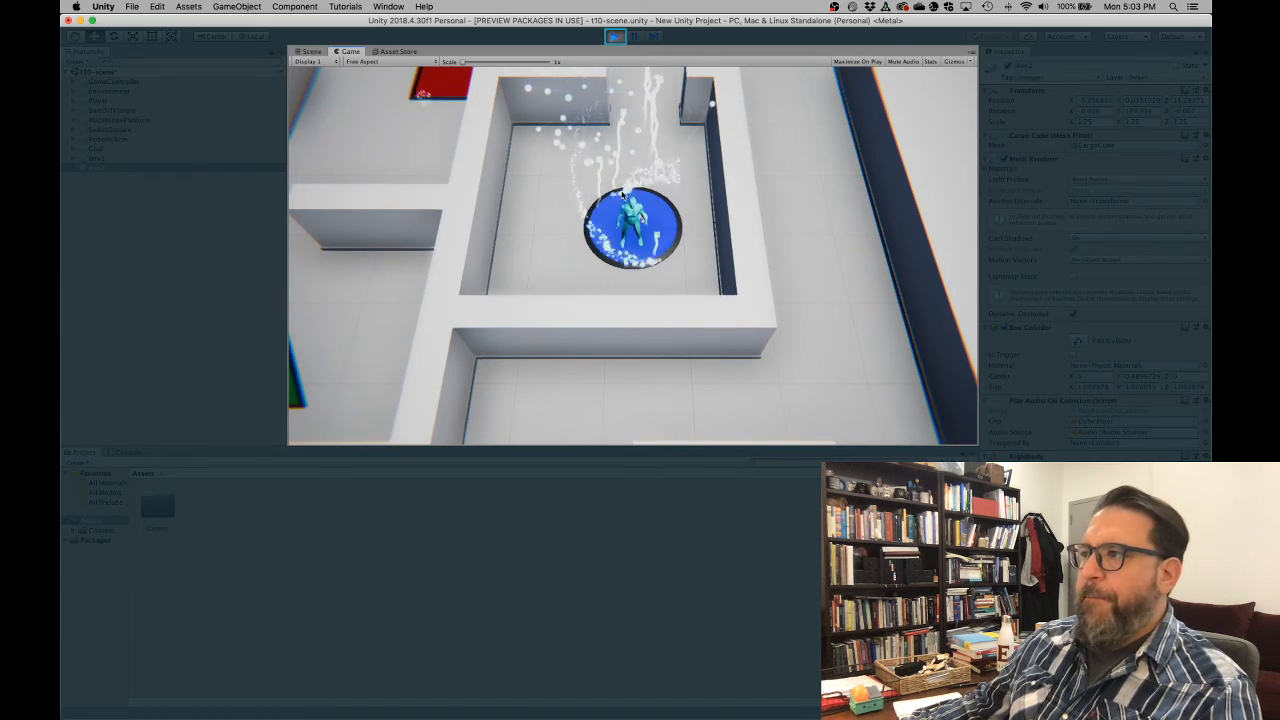
Exit Play Mode and finish the GameObjects and components tutorial through its summary page.
left_click(617, 38)
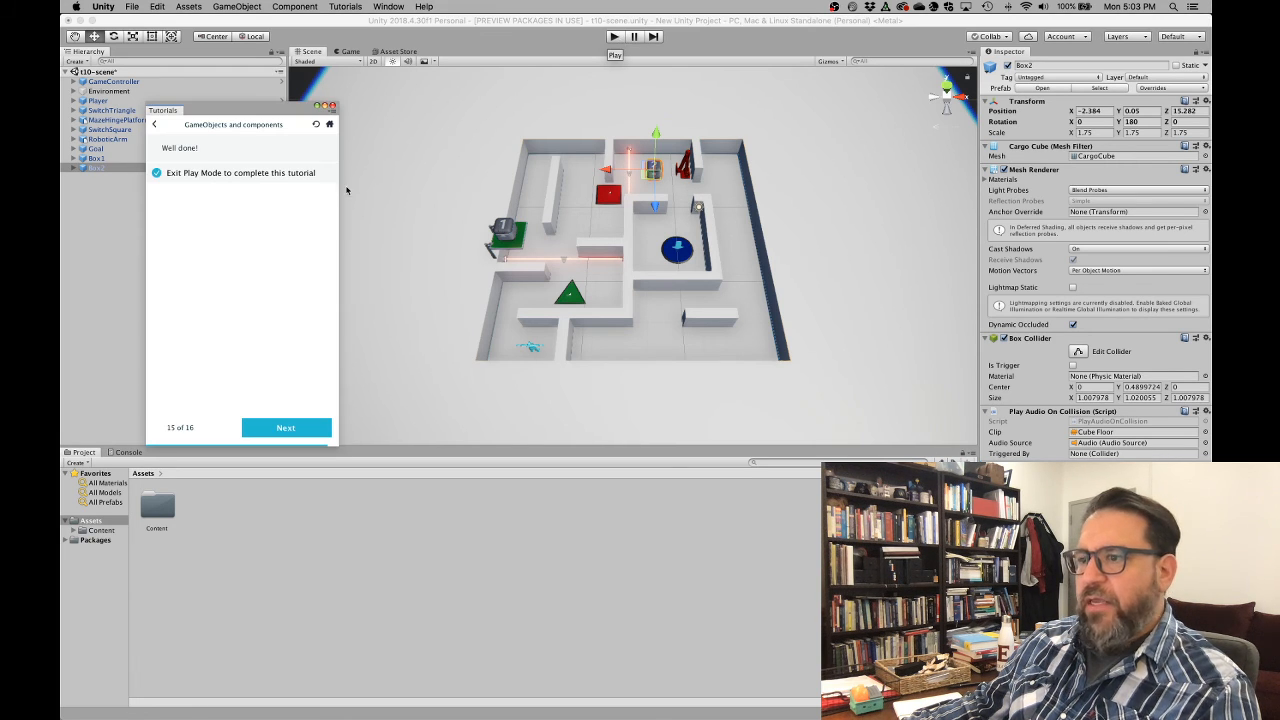
left_click(281, 425)
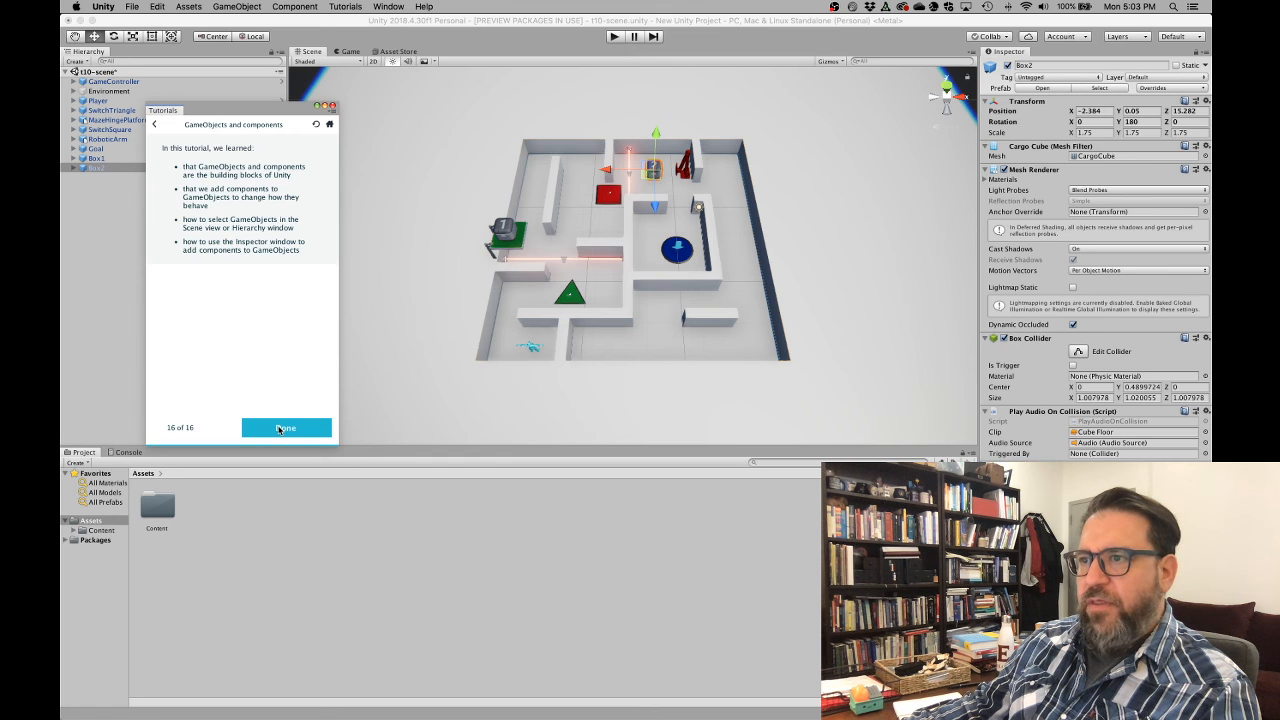
left_click(283, 428)
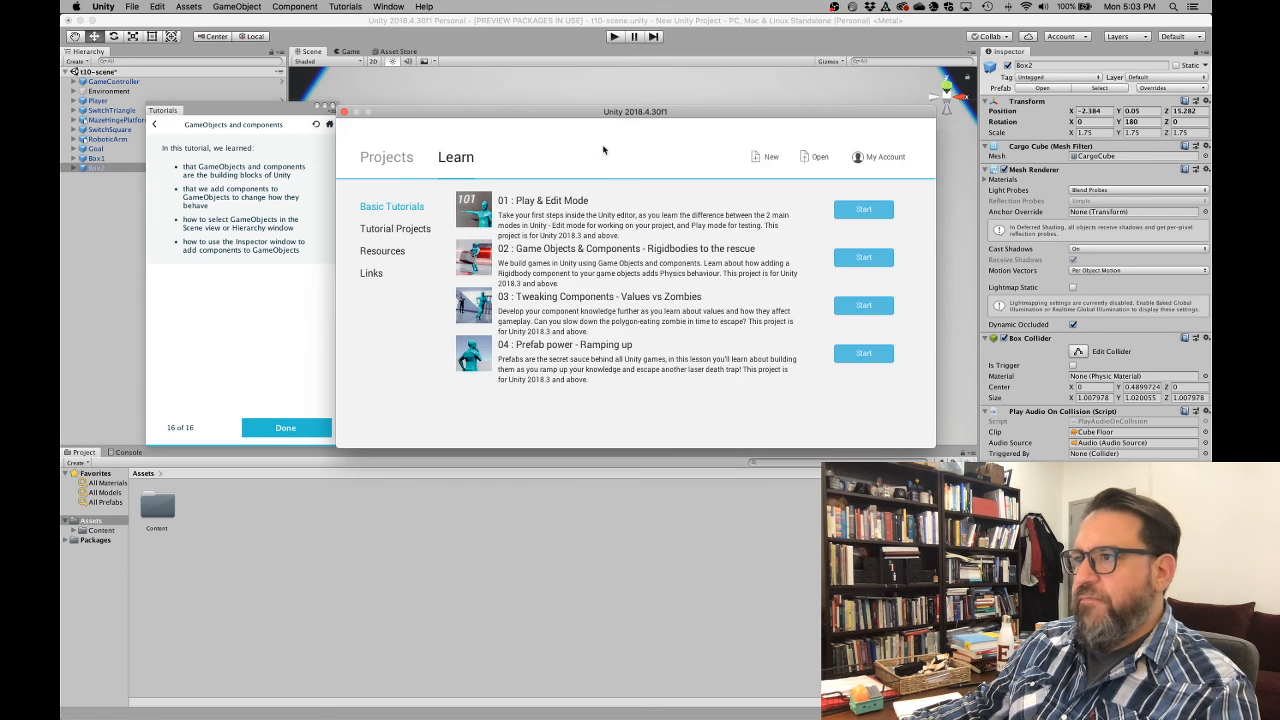